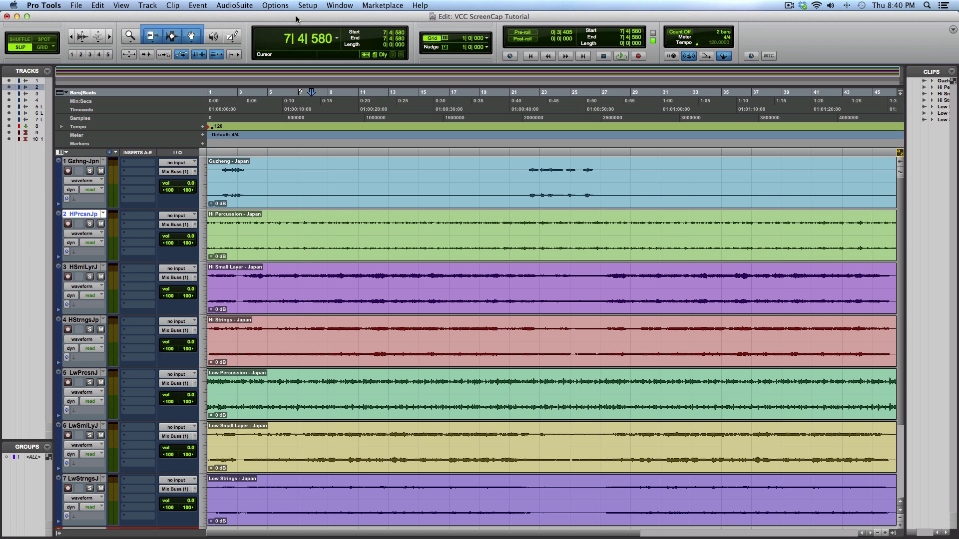
# Step: Play back the session from its beginning to hear the unprocessed mix, and stop playback
pyautogui.press('Return')
pyautogui.press('space')
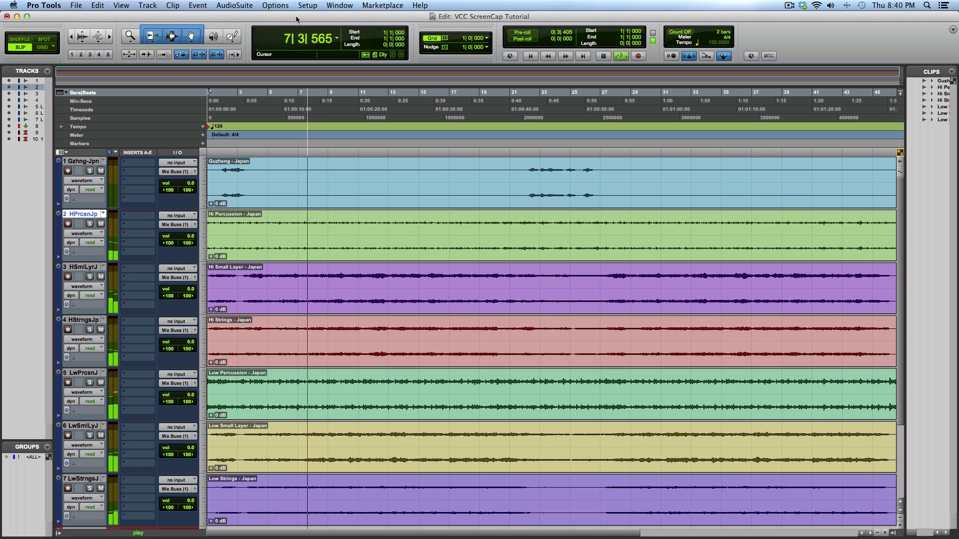
pyautogui.press('space')
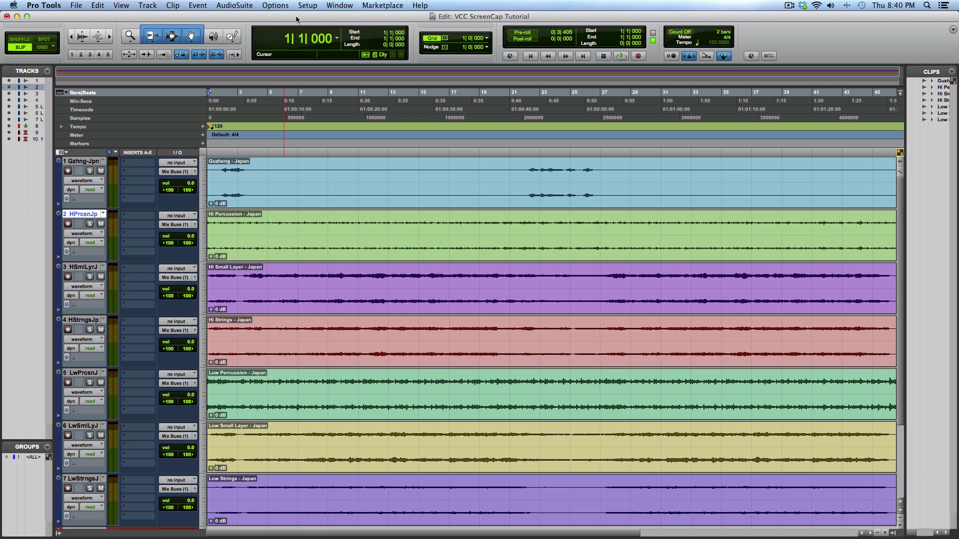
# Step: Insert the multichannel Slate Digital Virtual Channel (stereo) plug-in in the first insert slot of tracks 1 to 7 at once
pyautogui.press('super+equal')
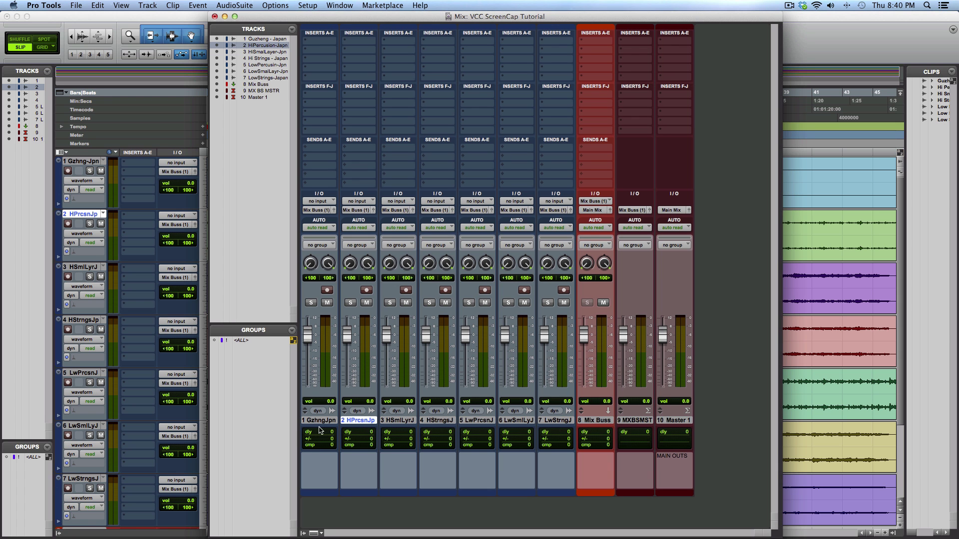
pyautogui.click(320, 422)
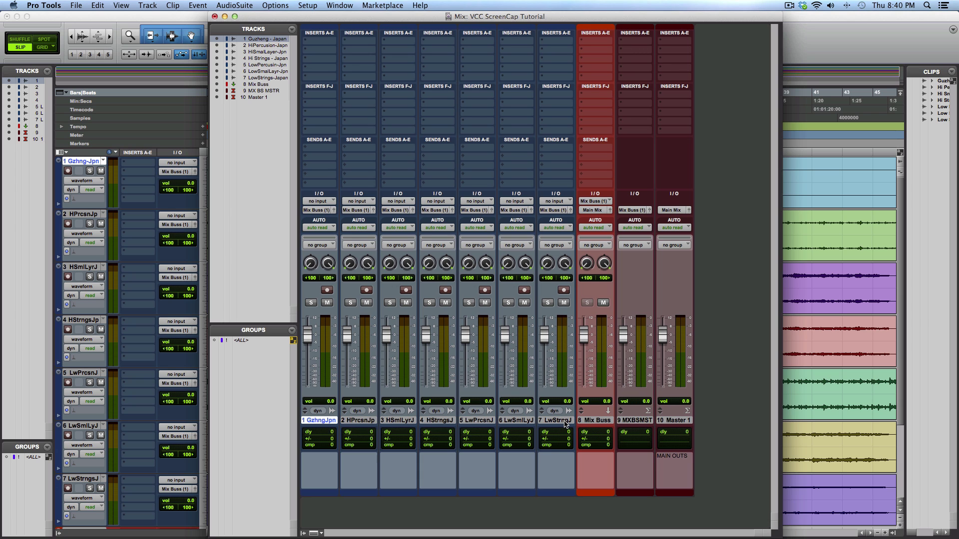
pyautogui.keyDown('shift'); pyautogui.click(566, 423); pyautogui.keyUp('shift')
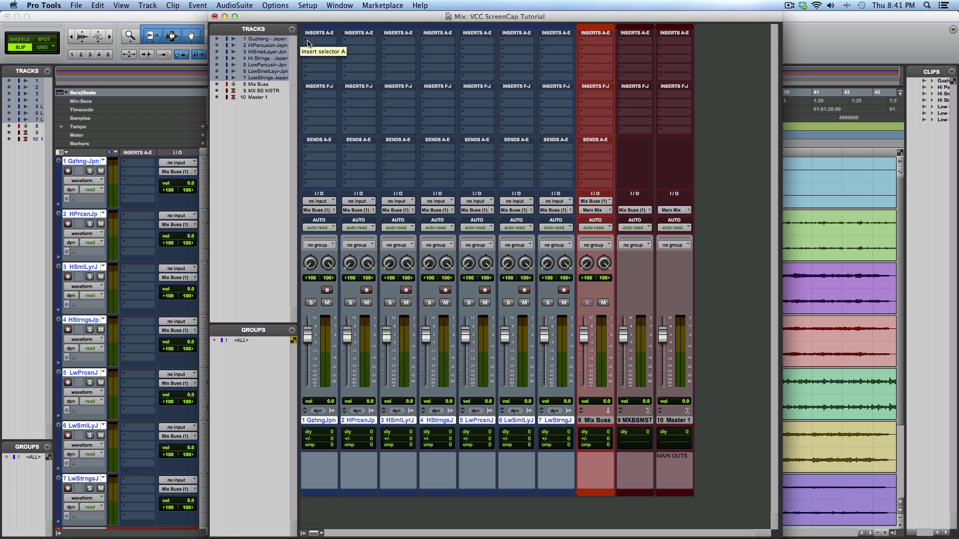
pyautogui.click(307, 43)
pyautogui.moveTo(363, 84)
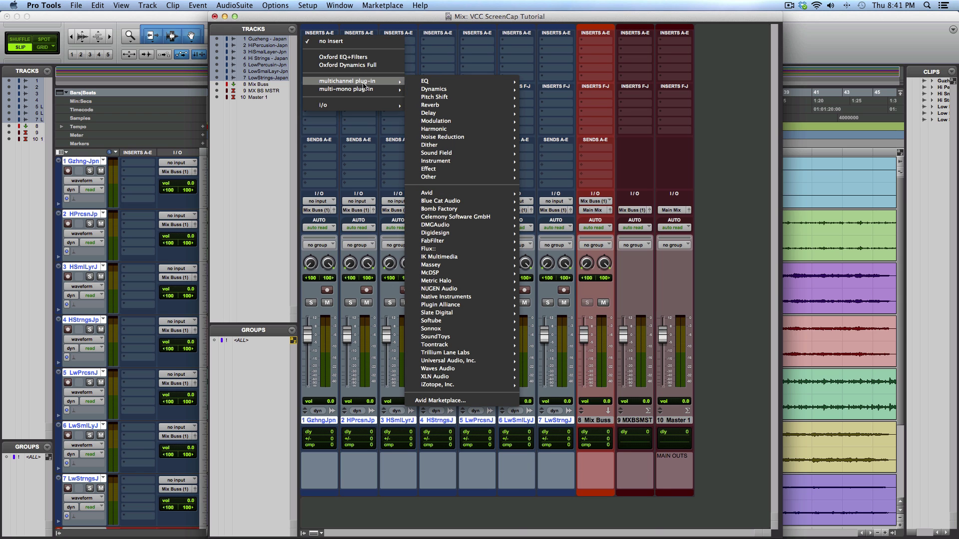
pyautogui.moveTo(438, 305)
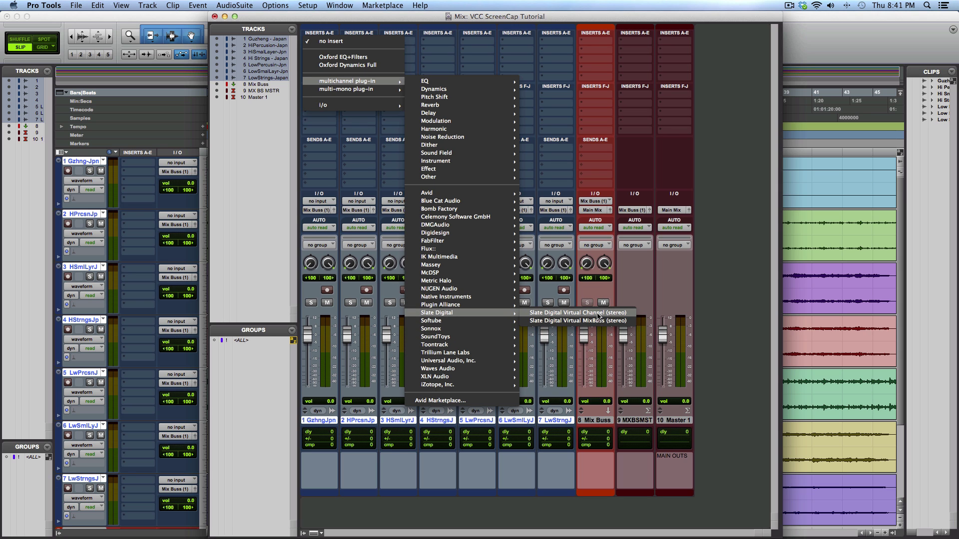
pyautogui.click(594, 313)
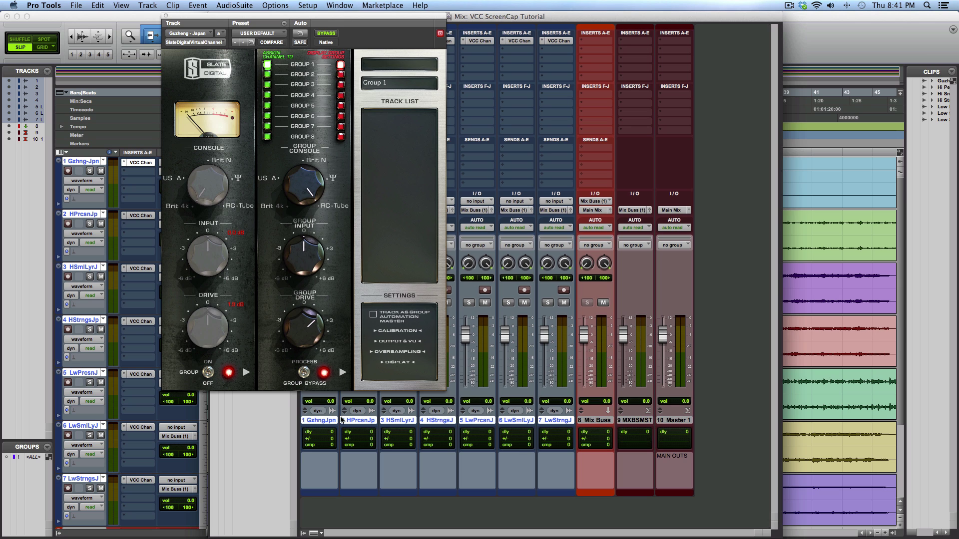
# Step: Examine the Virtual Channel plug-in's preset settings preferences for its default setting, and close the plug-in window
pyautogui.click(284, 24)
pyautogui.click(264, 20)
pyautogui.click(285, 25)
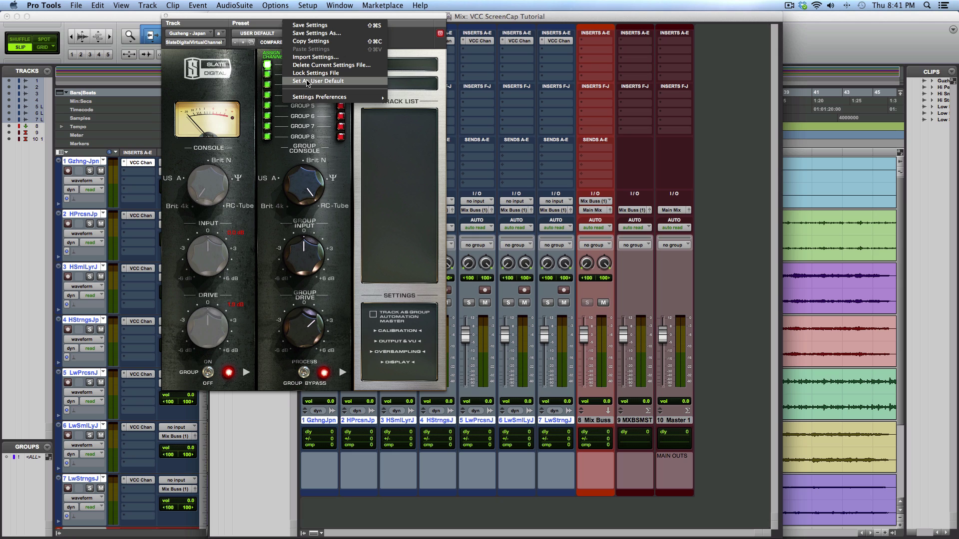
pyautogui.moveTo(309, 97)
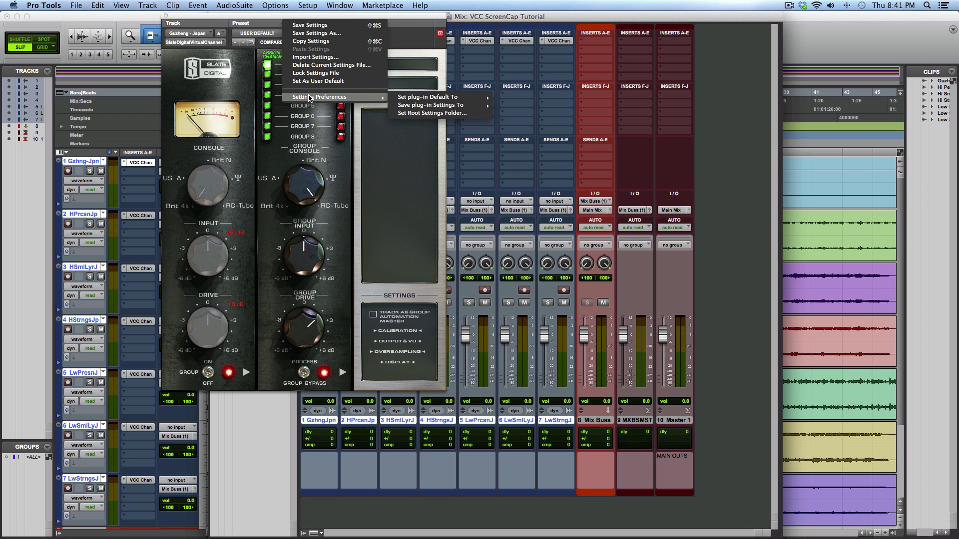
pyautogui.moveTo(469, 98)
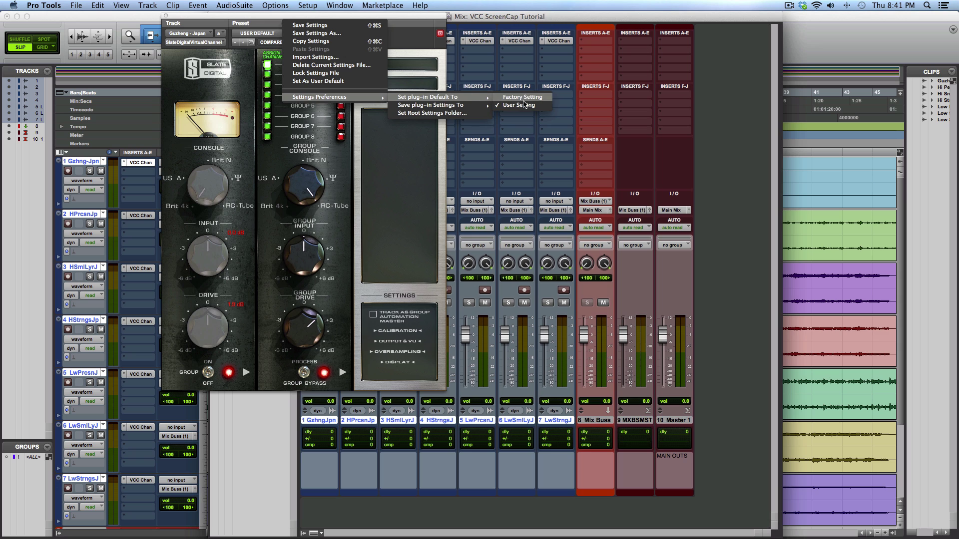
pyautogui.click(567, 17)
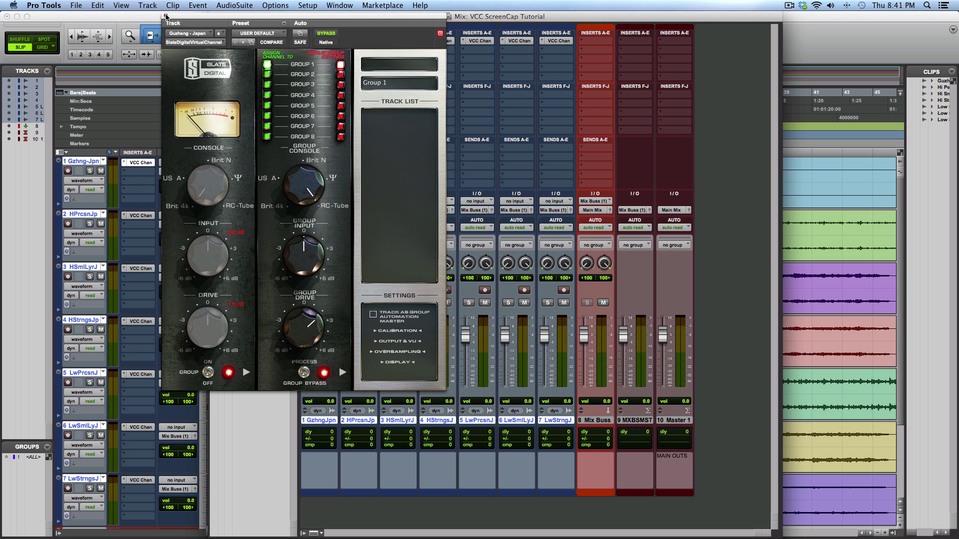
pyautogui.click(166, 17)
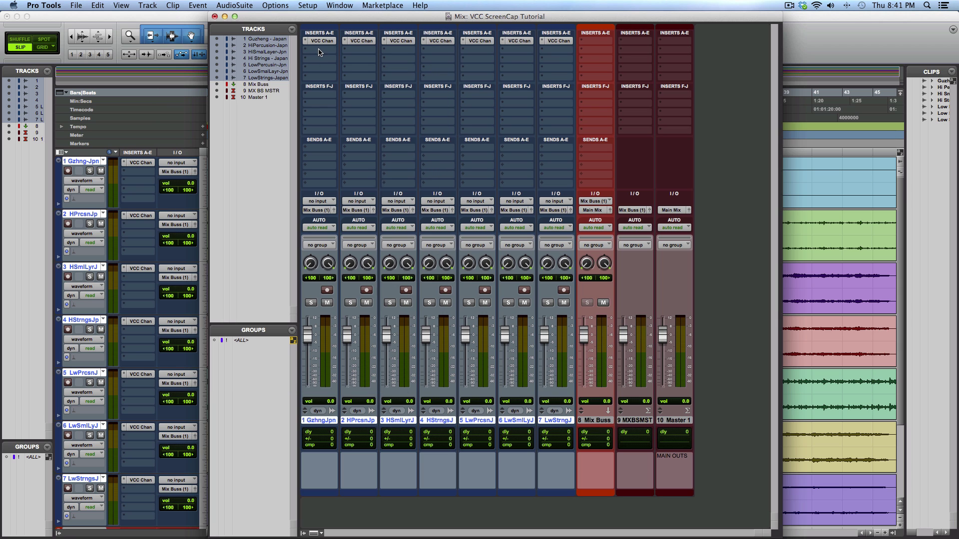
# Step: Review the Virtual Channel plug-in on the Guzheng track and close its window
pyautogui.click(323, 41)
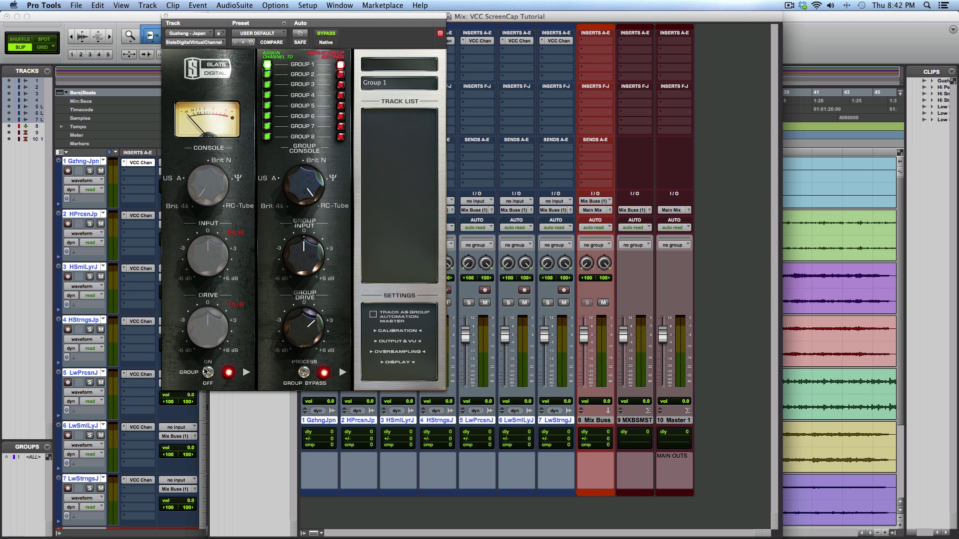
pyautogui.moveTo(382, 16); pyautogui.dragTo(577, 154)
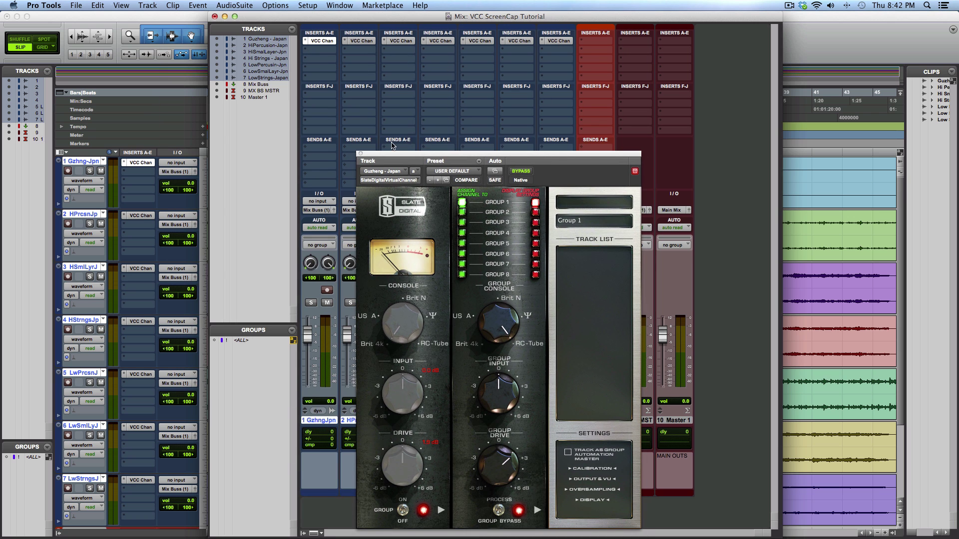
pyautogui.click(362, 154)
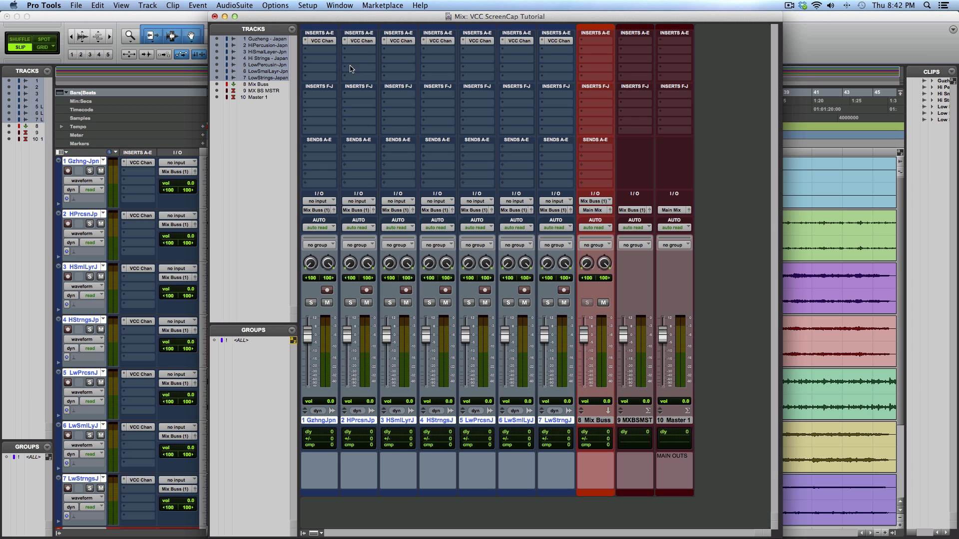
pyautogui.click(317, 49)
pyautogui.moveTo(360, 90)
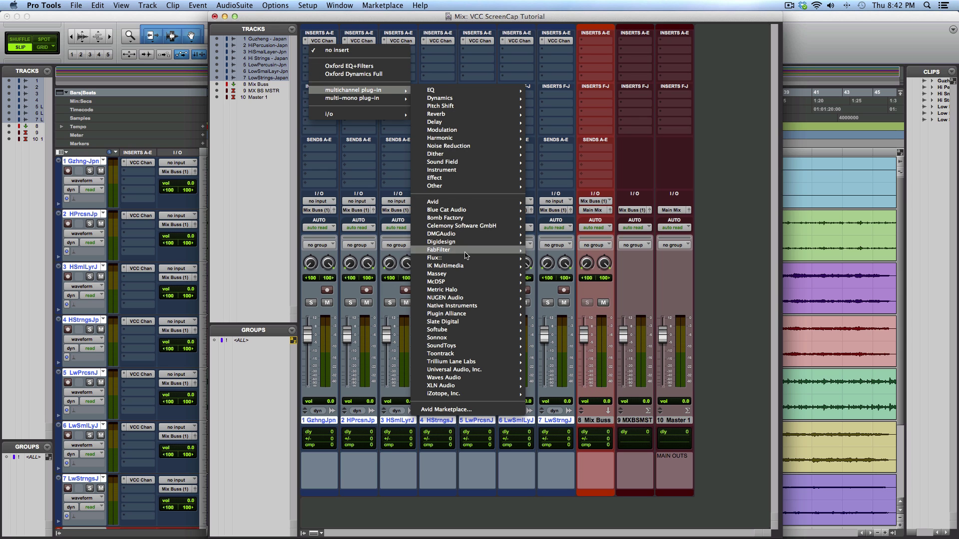
pyautogui.click(700, 19)
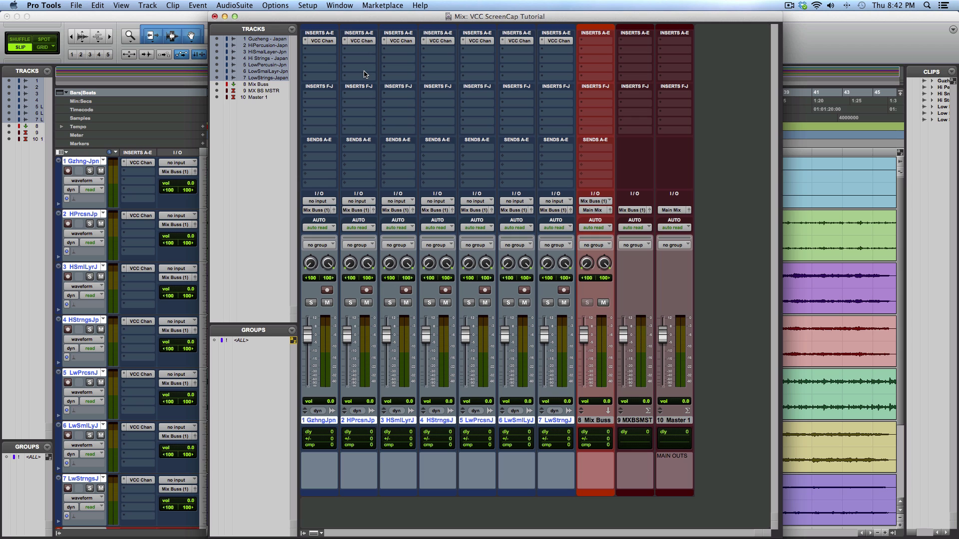
# Step: Insert the multichannel Slate Digital Virtual MixBuss (stereo) plug-in in the Mix Buss track's first slot, and return to the Edit window
pyautogui.click(595, 42)
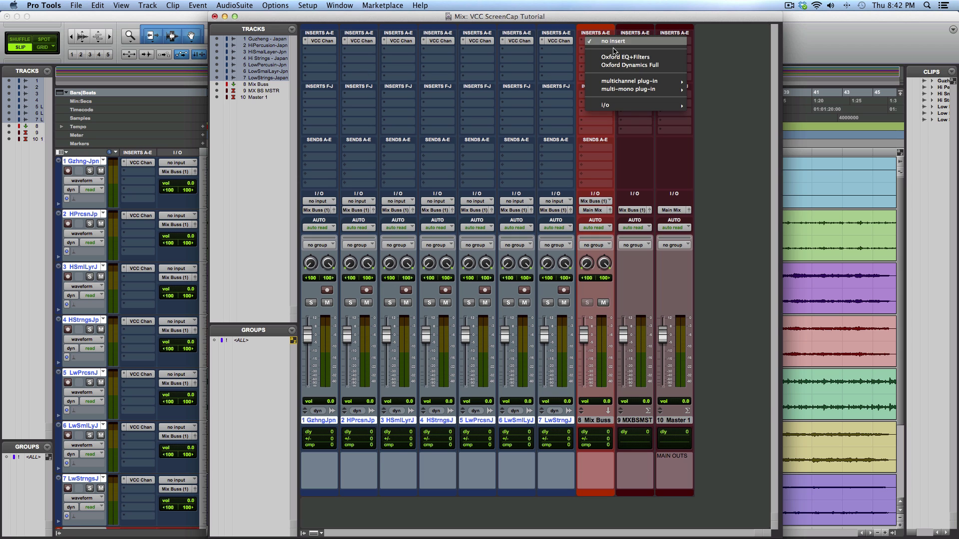
pyautogui.moveTo(603, 85)
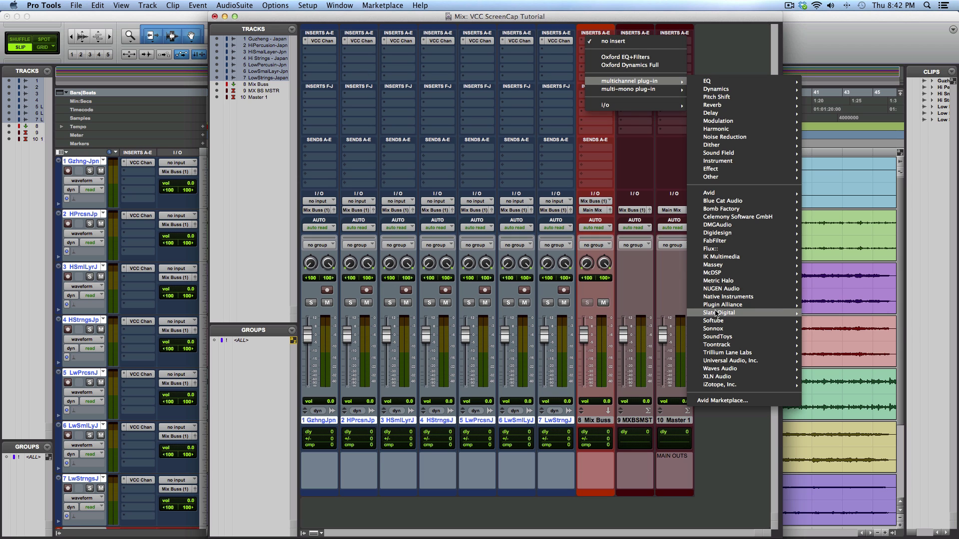
pyautogui.moveTo(779, 313)
pyautogui.click(863, 322)
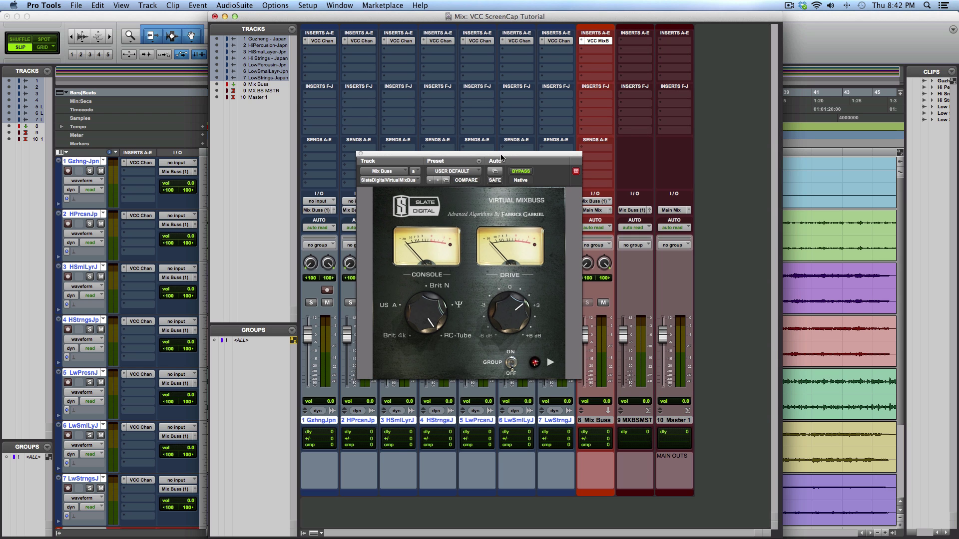
pyautogui.moveTo(477, 154); pyautogui.dragTo(478, 106)
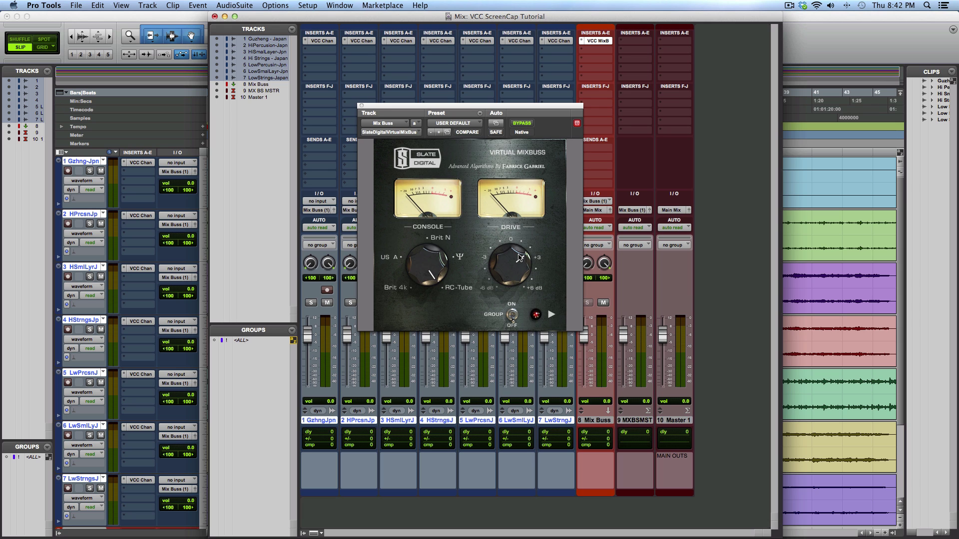
pyautogui.click(361, 107)
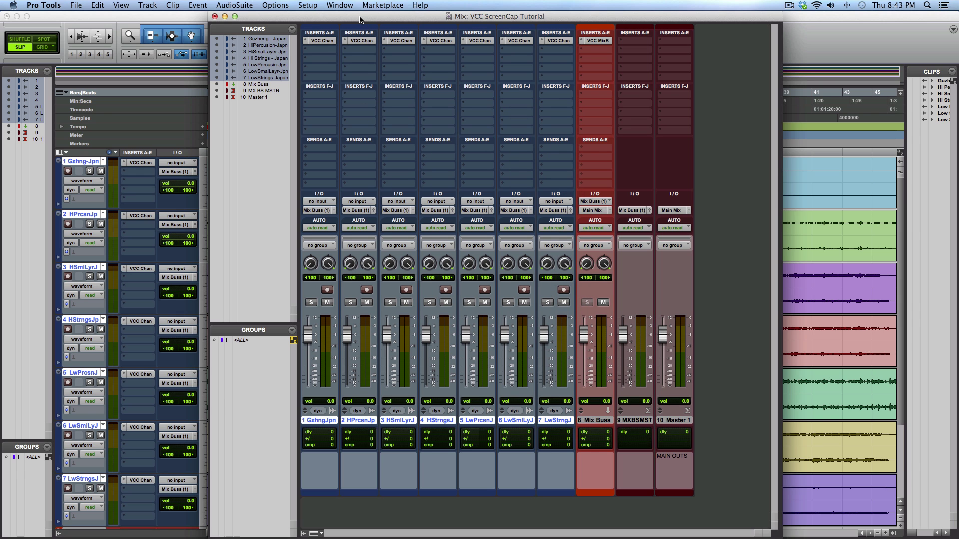
pyautogui.click(215, 16)
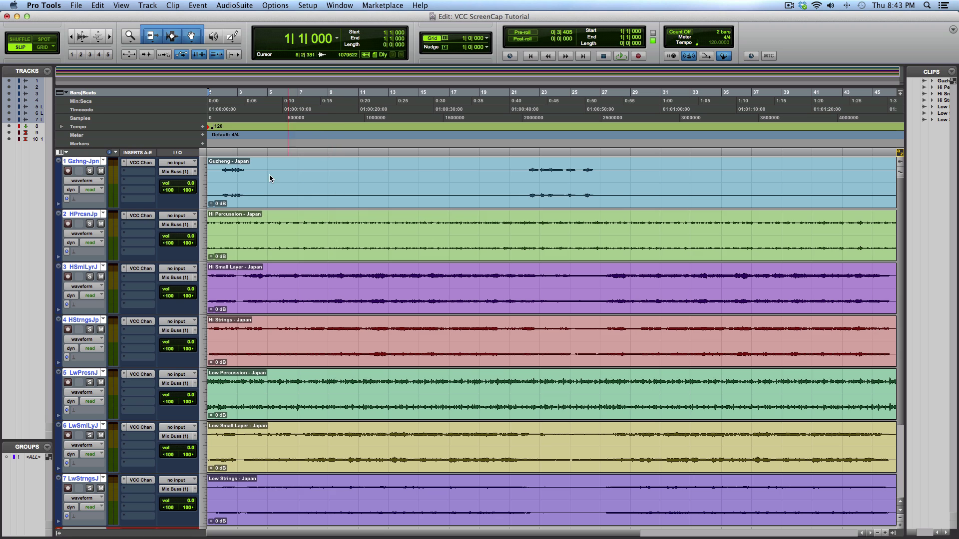
# Step: Solo the Guzheng track, select its first phrase from about bar 1 beat 3 to bar 3 beat 4, and audition it
pyautogui.click(84, 162)
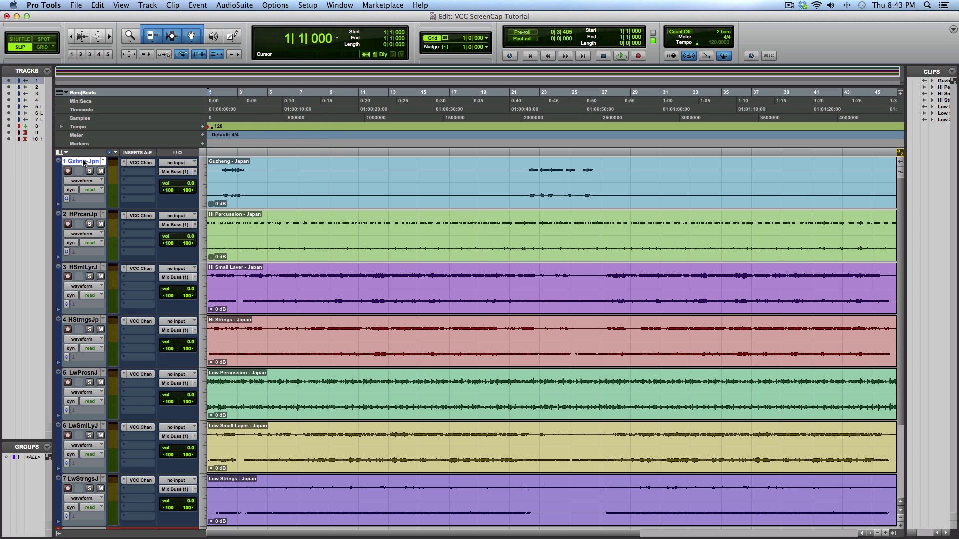
pyautogui.hotkey('shift', 's')
pyautogui.moveTo(216, 173); pyautogui.dragTo(251, 173)
pyautogui.press('space')
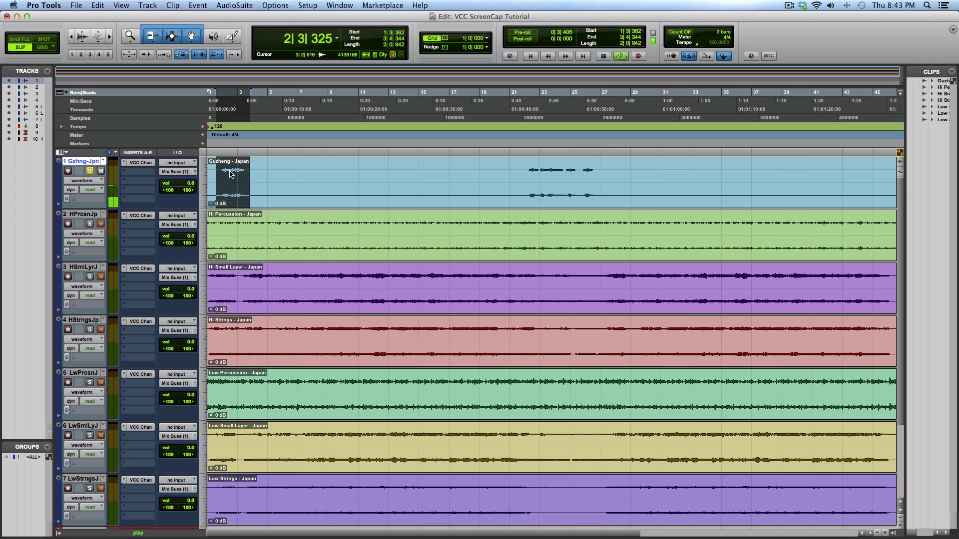
pyautogui.press('space')
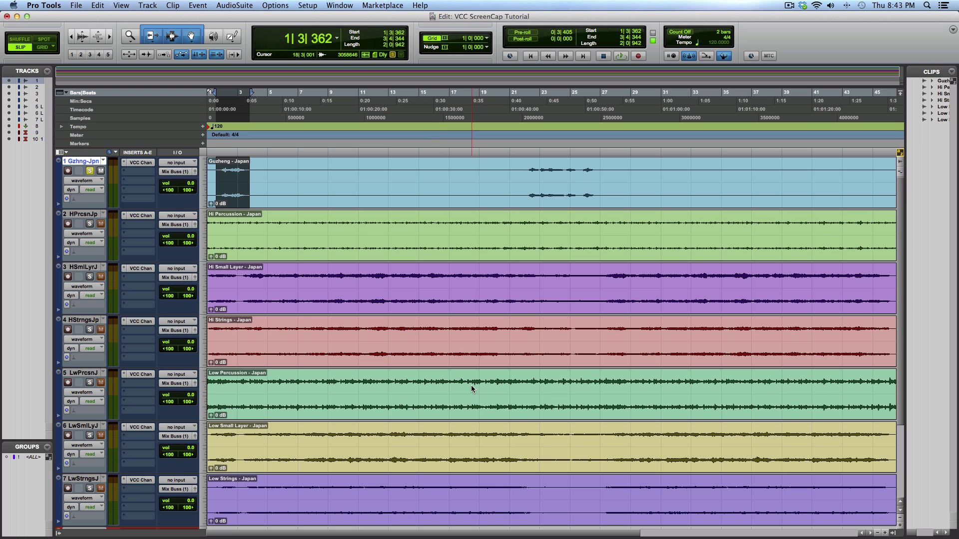
# Step: Enlarge the waveform display on all tracks and open the Guzheng track's Virtual Channel plug-in clear of the first phrase
pyautogui.press('alt+super+bracketright')
pyautogui.press('alt+super+bracketright')
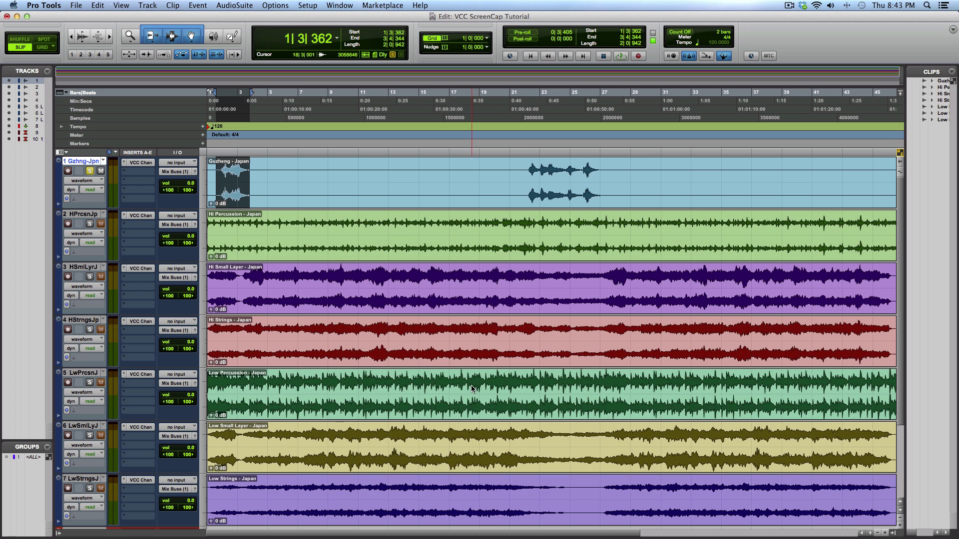
pyautogui.press('alt+super+bracketleft')
pyautogui.press('alt+super+bracketright')
pyautogui.click(142, 165)
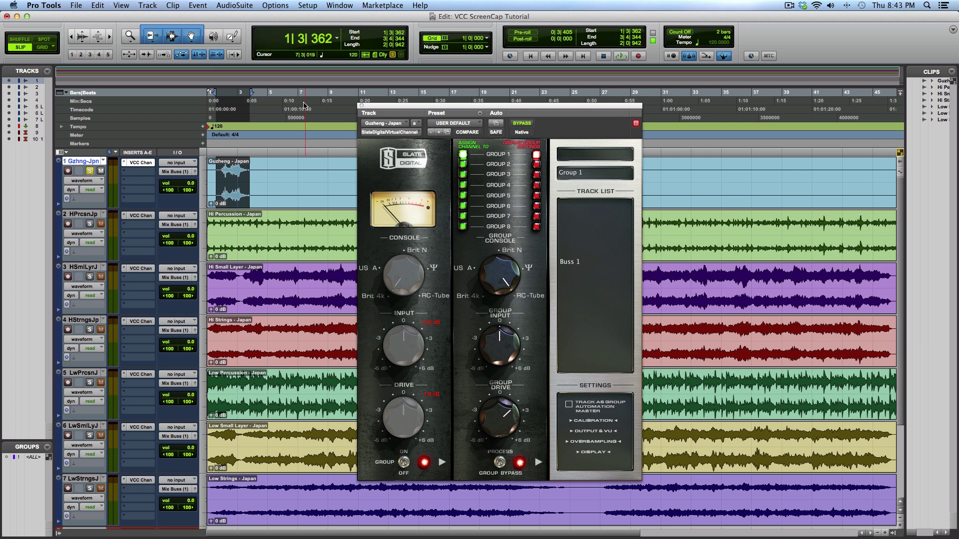
pyautogui.moveTo(372, 106); pyautogui.dragTo(384, 89)
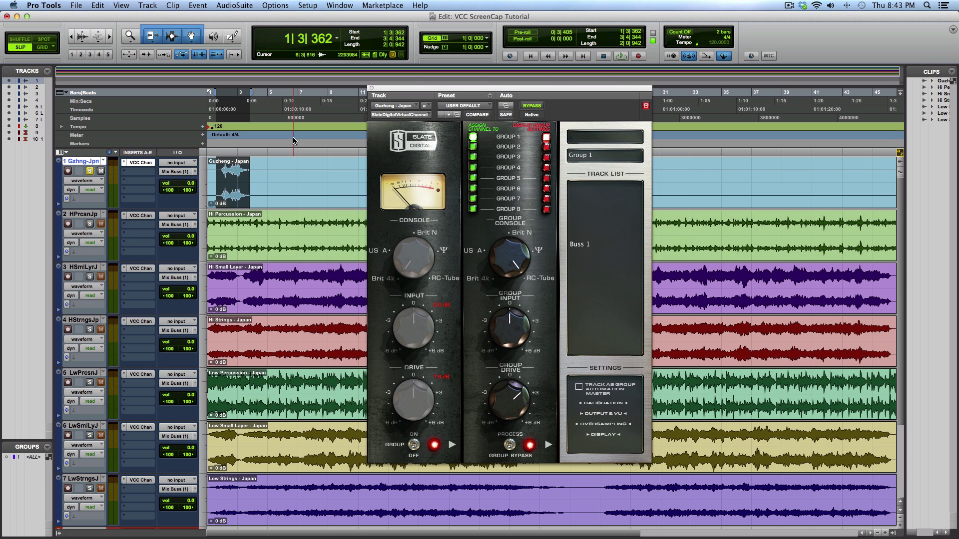
# Step: Enable Dynamic Transport, select the whole Guzheng clip, and start playback of the first phrase
pyautogui.press('ctrl+super+p')
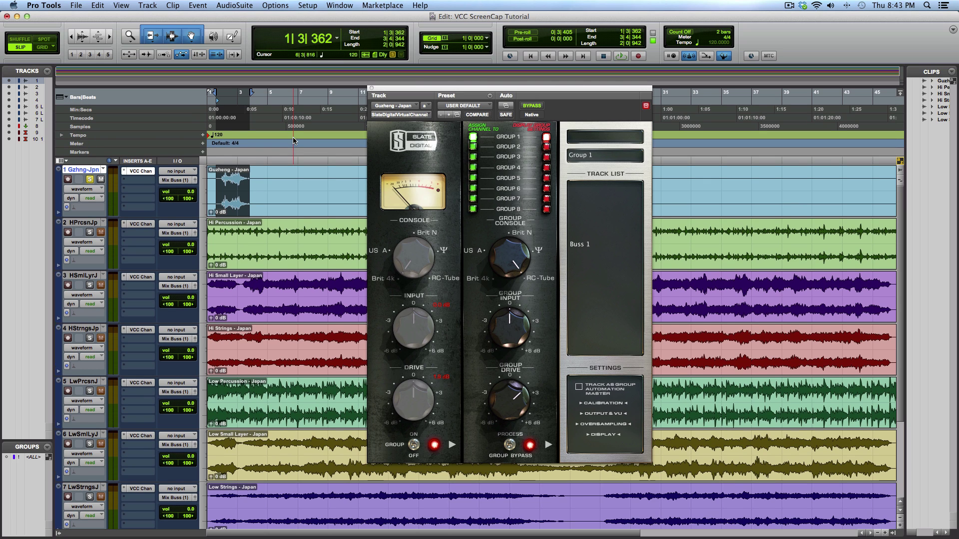
pyautogui.click(277, 202)
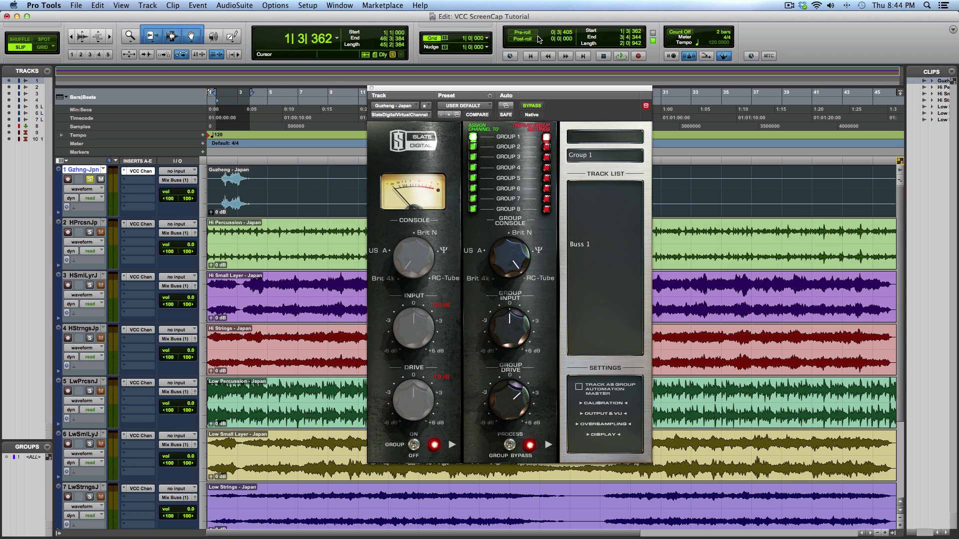
pyautogui.press('space')
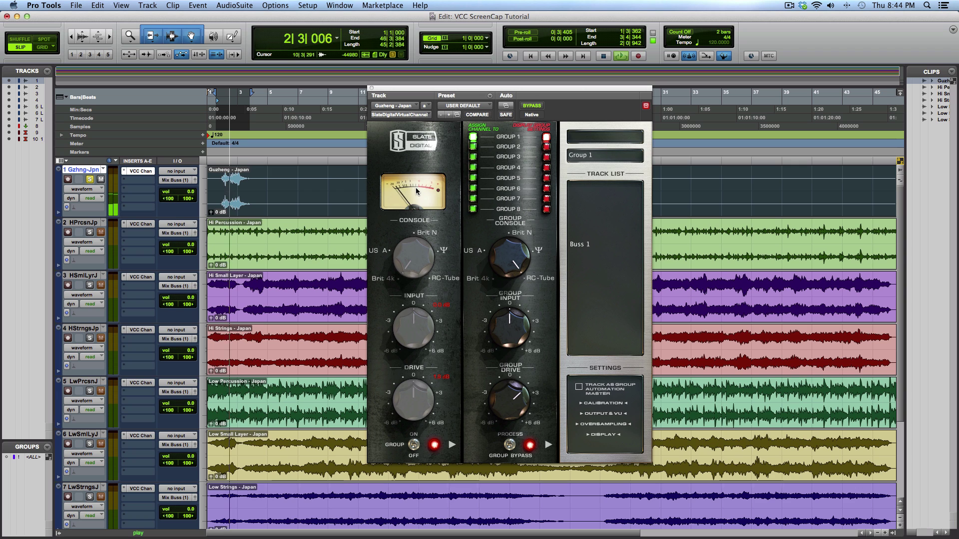
# Step: Try a gain of +4.0 dB on the Guzheng clip during playback, and return it to 0 dB
pyautogui.hotkey('ctrl', 'shift', 'Up')
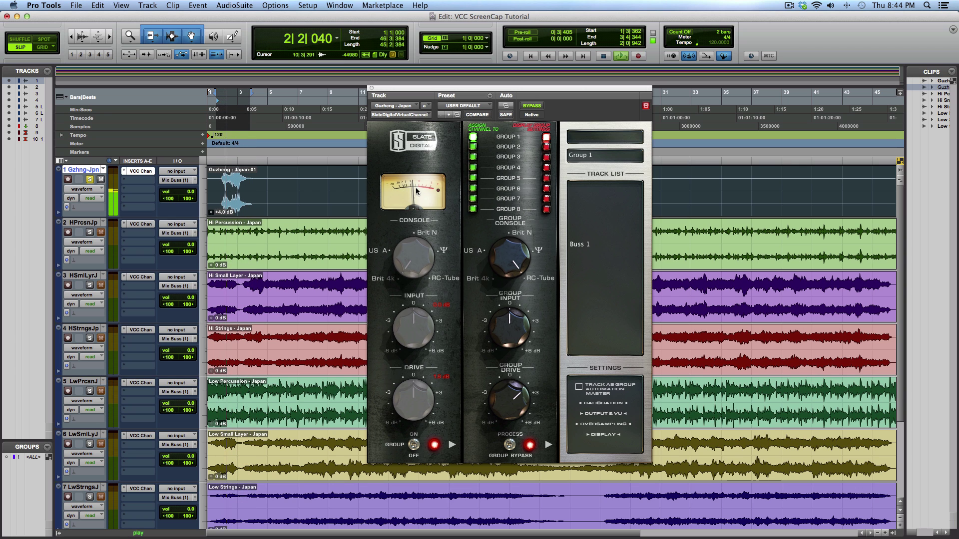
pyautogui.hotkey('ctrl', 'shift', 'Down')
pyautogui.hotkey('ctrl', 'shift', 'Down')
pyautogui.hotkey('ctrl', 'shift', 'Down')
pyautogui.hotkey('ctrl', 'shift', 'Down')
pyautogui.hotkey('ctrl', 'shift', 'Down')
pyautogui.hotkey('ctrl', 'shift', 'Down')
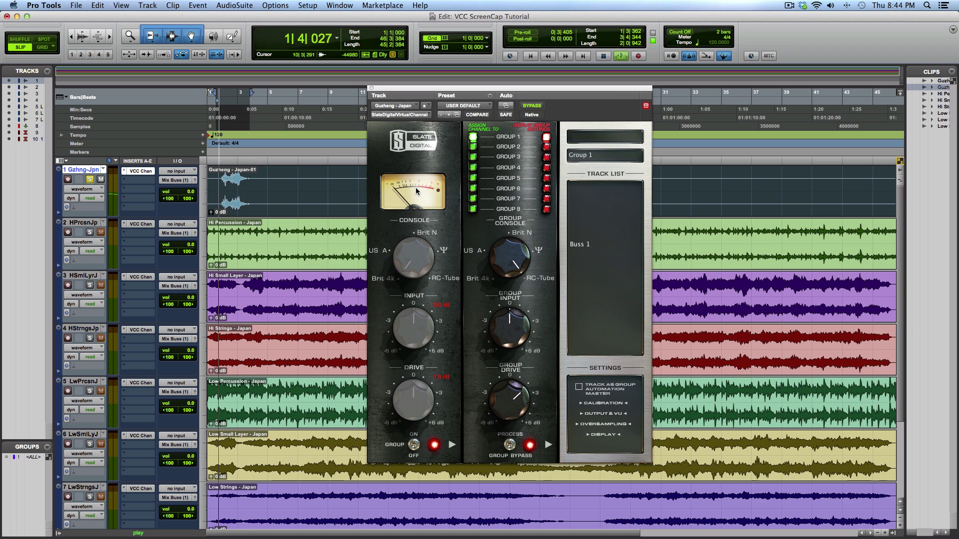
# Step: Raise the Guzheng clip's gain to +6.0 dB while checking the Virtual Channel's VU meter
pyautogui.hotkey('ctrl', 'shift', 'Up')
pyautogui.hotkey('ctrl', 'shift', 'Up')
pyautogui.hotkey('ctrl', 'shift', 'Up')
pyautogui.hotkey('ctrl', 'shift', 'Up')
pyautogui.hotkey('ctrl', 'shift', 'Up')
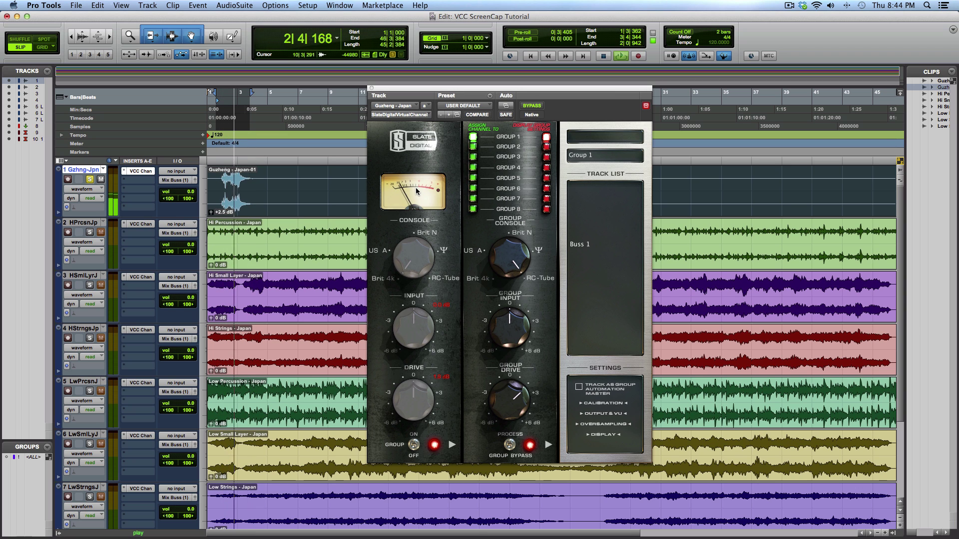
pyautogui.hotkey('ctrl', 'shift', 'Up')
pyautogui.hotkey('ctrl', 'shift', 'Up')
pyautogui.hotkey('ctrl', 'shift', 'Up')
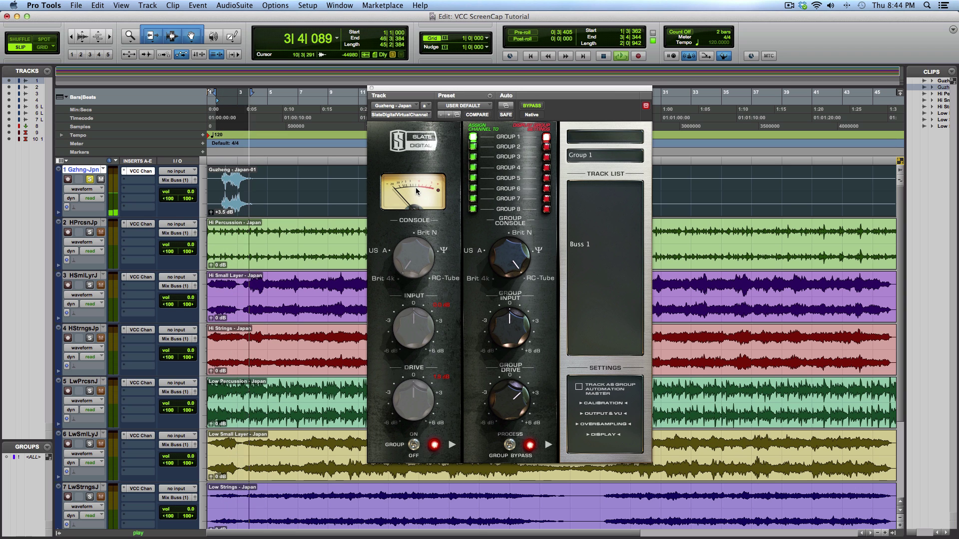
pyautogui.hotkey('ctrl', 'shift', 'Up')
pyautogui.hotkey('ctrl', 'shift', 'Up')
pyautogui.hotkey('ctrl', 'shift', 'Up')
pyautogui.hotkey('ctrl', 'shift', 'Up')
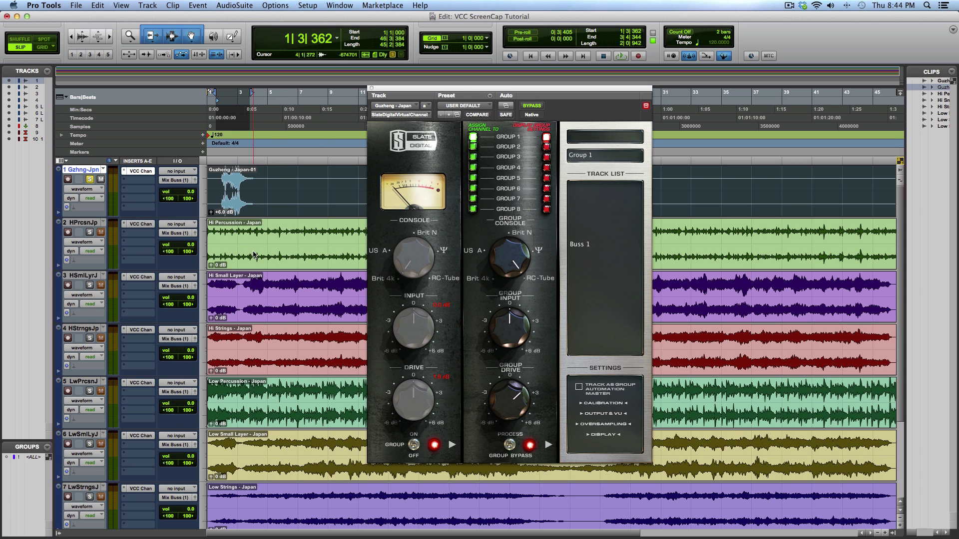
# Step: Select and solo the Hi Percussion track in place of the Guzheng track, and close the Guzheng plug-in window
pyautogui.click(108, 229)
pyautogui.hotkey('shift', 's')
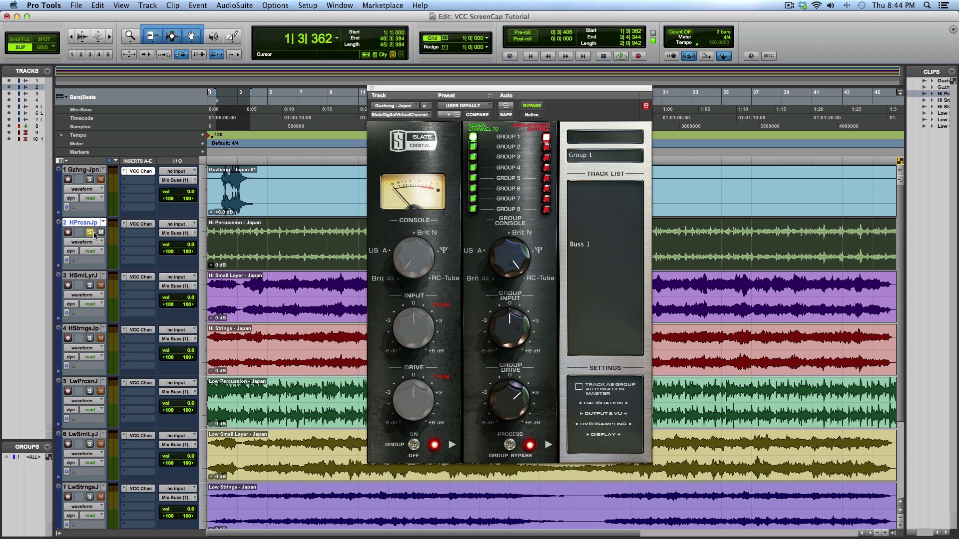
pyautogui.click(89, 234)
pyautogui.press('super+w')
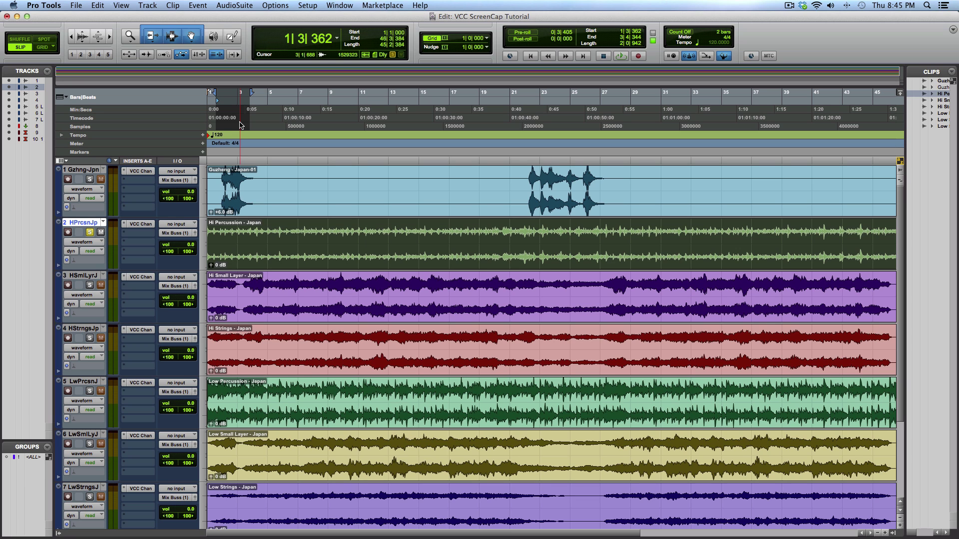
# Step: Disable Dynamic Transport, play the Hi Percussion track from bar 1, and open its Virtual Channel plug-in
pyautogui.hotkey('shift', '/')
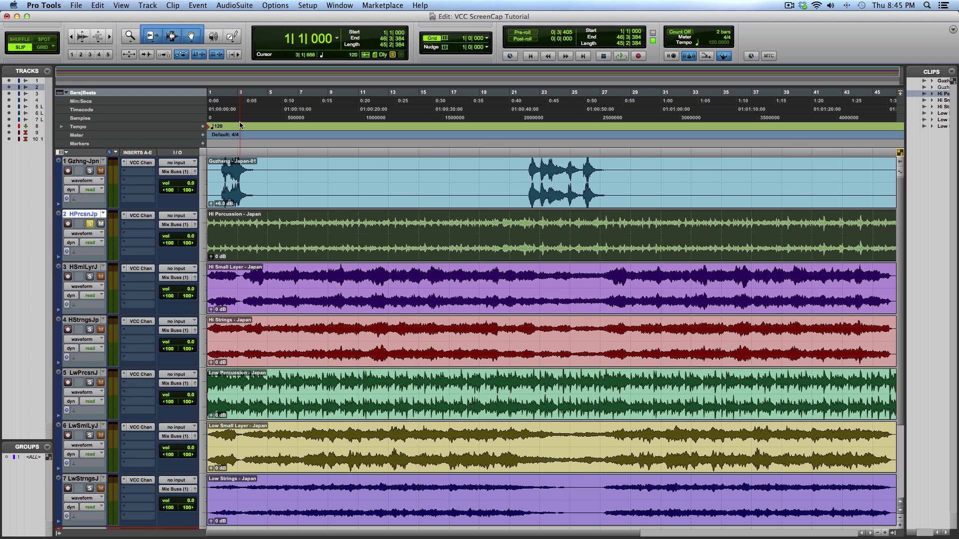
pyautogui.press('space')
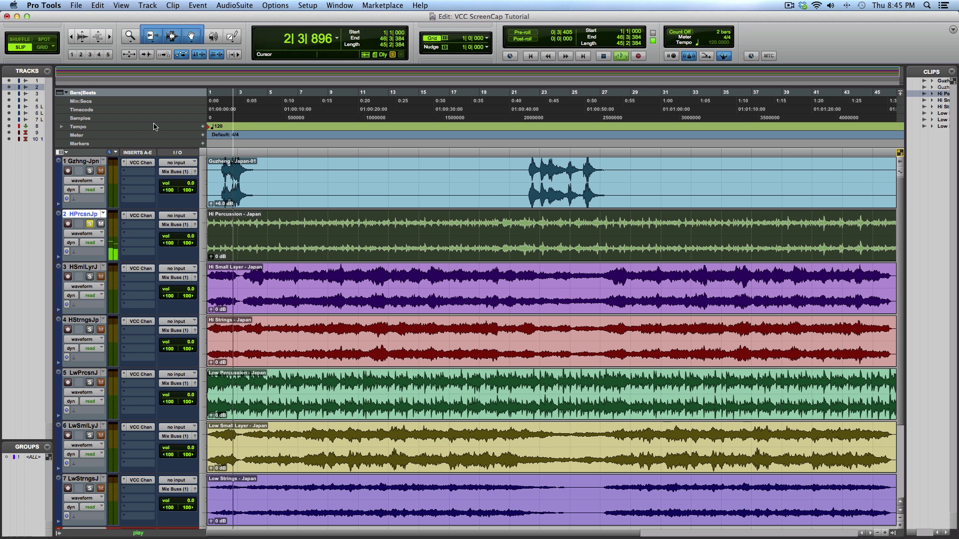
pyautogui.click(143, 215)
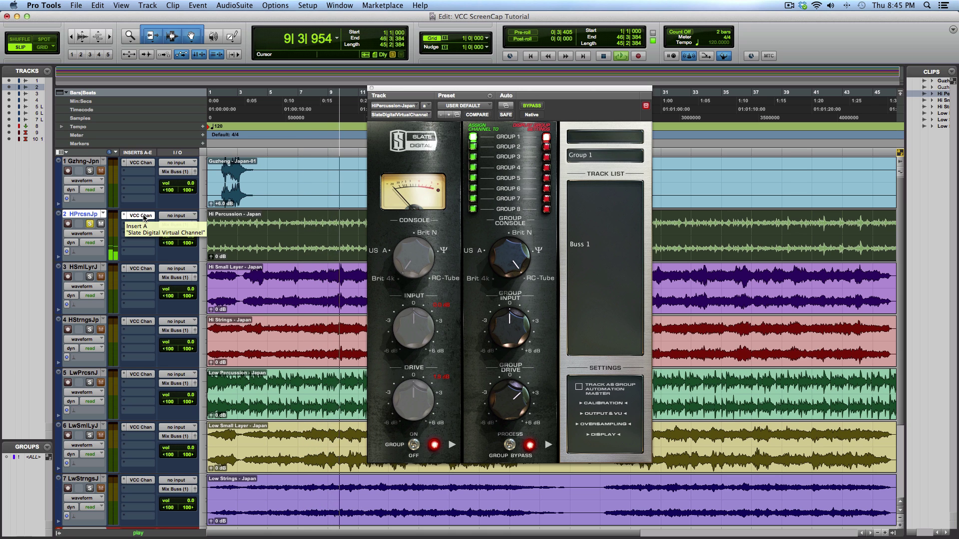
# Step: Raise the Hi Percussion clip's gain to +10.5 dB while watching the VU meter during playback
pyautogui.hotkey('ctrl', 'shift', 'Up')
pyautogui.hotkey('ctrl', 'shift', 'Up')
pyautogui.hotkey('ctrl', 'shift', 'Up')
pyautogui.hotkey('ctrl', 'shift', 'Up')
pyautogui.hotkey('ctrl', 'shift', 'Up')
pyautogui.hotkey('ctrl', 'shift', 'Up')
pyautogui.hotkey('ctrl', 'shift', 'Up')
pyautogui.hotkey('ctrl', 'shift', 'Up')
pyautogui.hotkey('ctrl', 'shift', 'Up')
pyautogui.hotkey('ctrl', 'shift', 'Up')
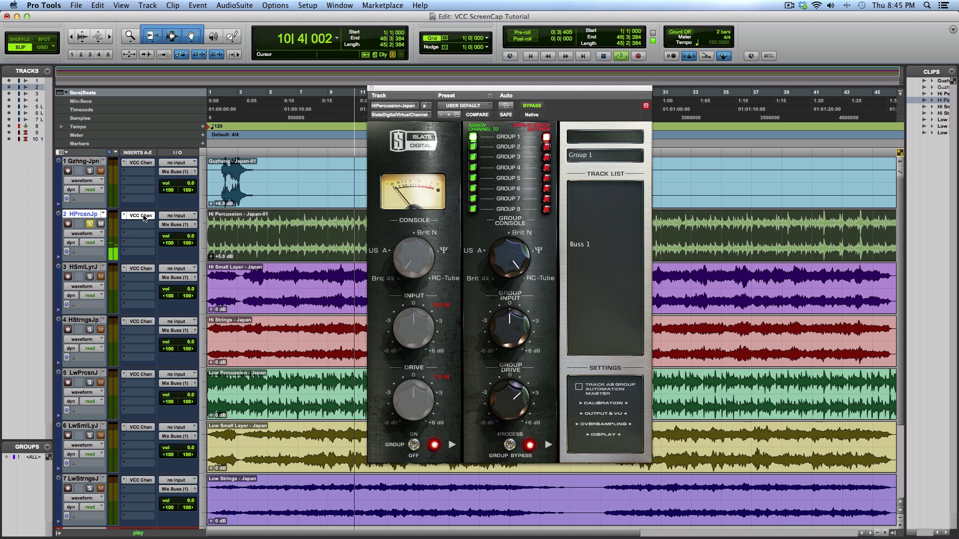
pyautogui.hotkey('ctrl', 'shift', 'Up')
pyautogui.hotkey('ctrl', 'shift', 'Up')
pyautogui.hotkey('ctrl', 'shift', 'Up')
pyautogui.hotkey('ctrl', 'shift', 'Up')
pyautogui.hotkey('ctrl', 'shift', 'Up')
pyautogui.hotkey('ctrl', 'shift', 'Up')
pyautogui.hotkey('ctrl', 'shift', 'Up')
pyautogui.hotkey('ctrl', 'shift', 'Up')
pyautogui.hotkey('ctrl', 'shift', 'Up')
pyautogui.hotkey('ctrl', 'shift', 'Up')
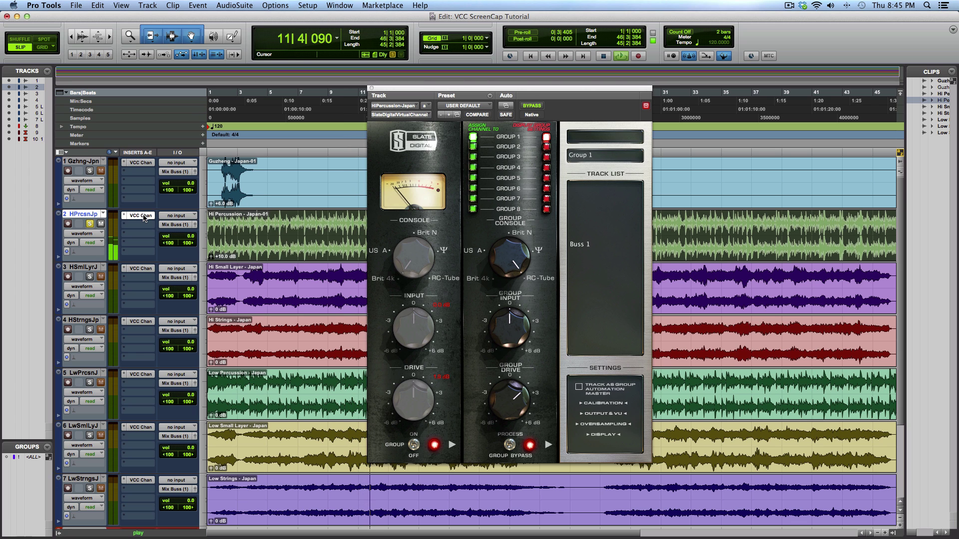
pyautogui.hotkey('ctrl', 'shift', 'Up')
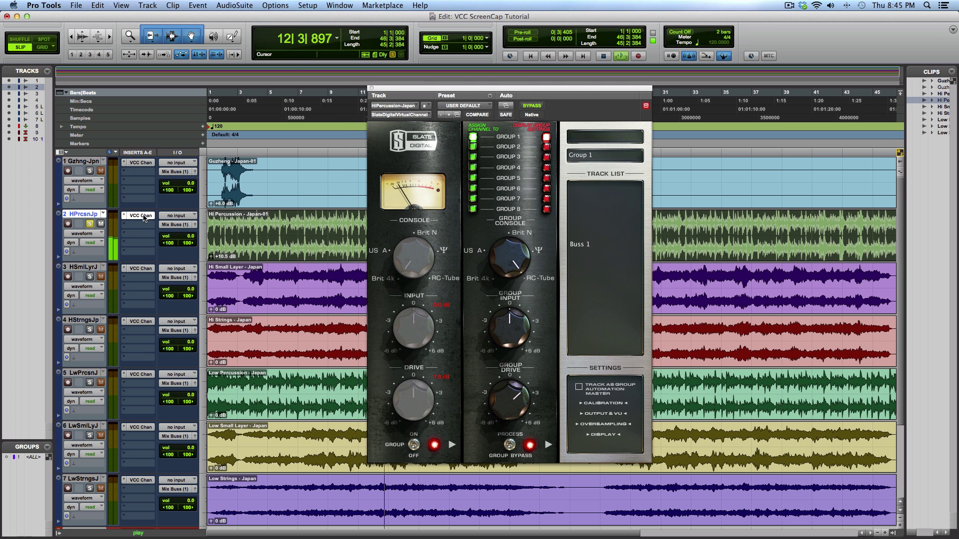
# Step: Reduce the waveform display on all tracks, and fine-tune the Hi Percussion clip's gain to +11.0 dB
pyautogui.press('super+alt+bracketleft')
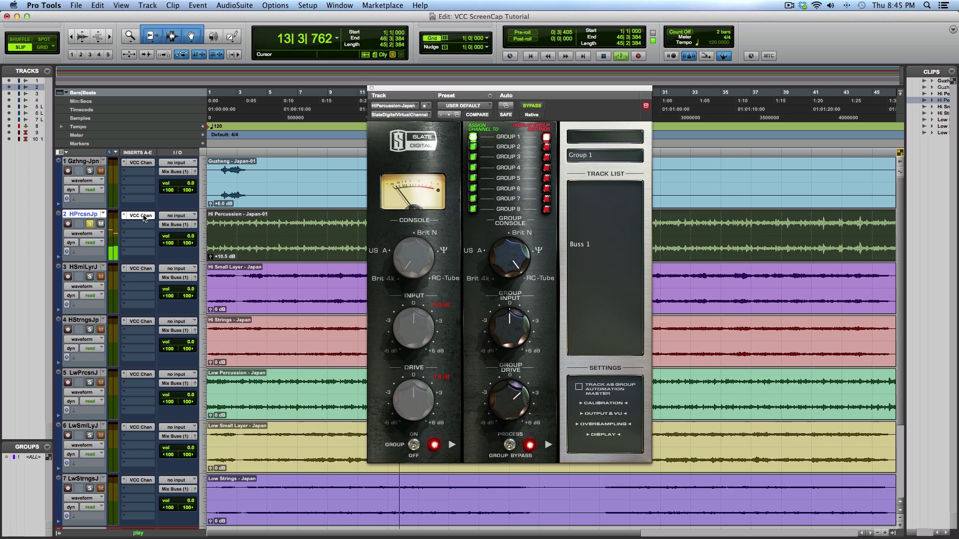
pyautogui.hotkey('ctrl', 'shift', 'Up')
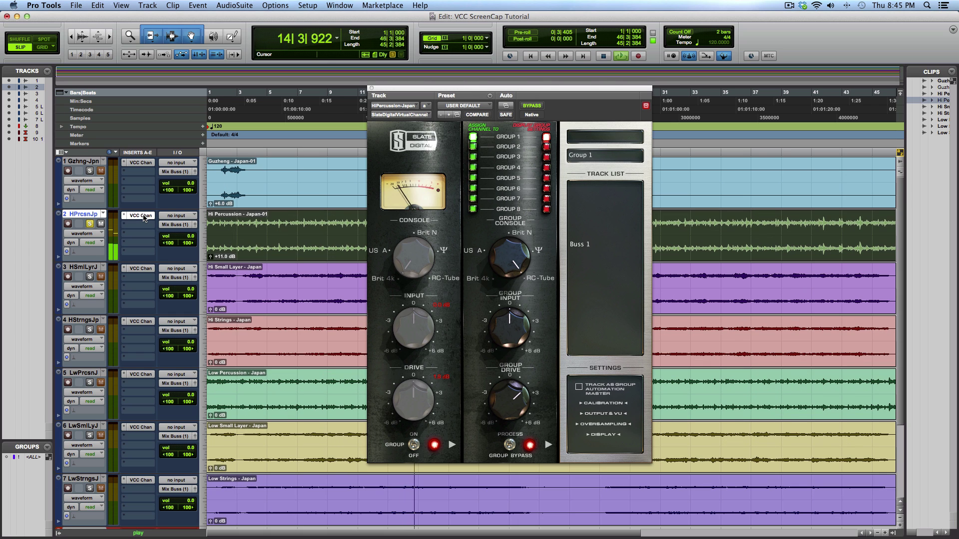
pyautogui.hotkey('ctrl', 'shift', 'Up')
pyautogui.hotkey('ctrl', 'shift', 'Up')
pyautogui.hotkey('ctrl', 'shift', 'Up')
pyautogui.hotkey('ctrl', 'shift', 'Up')
pyautogui.hotkey('ctrl', 'shift', 'Up')
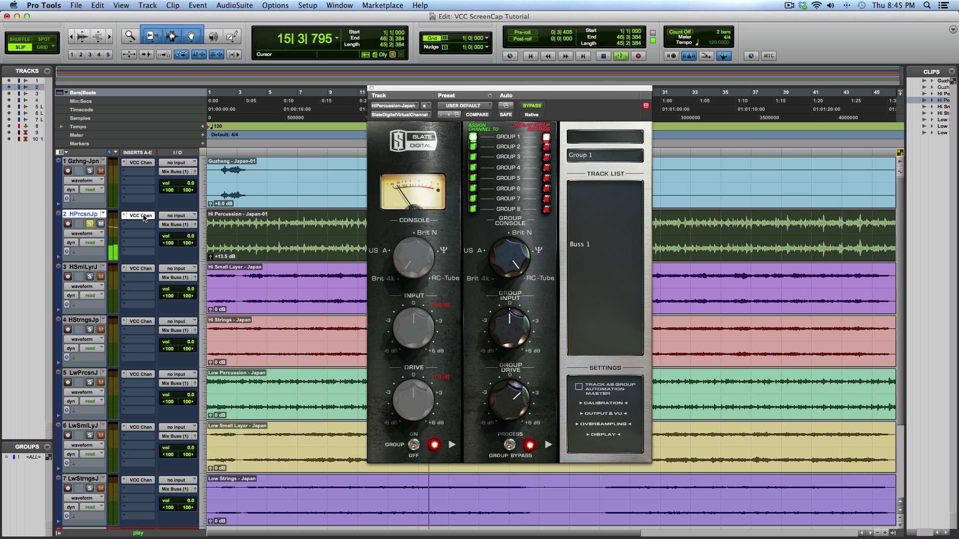
pyautogui.hotkey('ctrl', 'shift', 'Down')
pyautogui.hotkey('ctrl', 'shift', 'Down')
pyautogui.hotkey('ctrl', 'shift', 'Down')
pyautogui.hotkey('ctrl', 'shift', 'Down')
pyautogui.hotkey('ctrl', 'shift', 'Down')
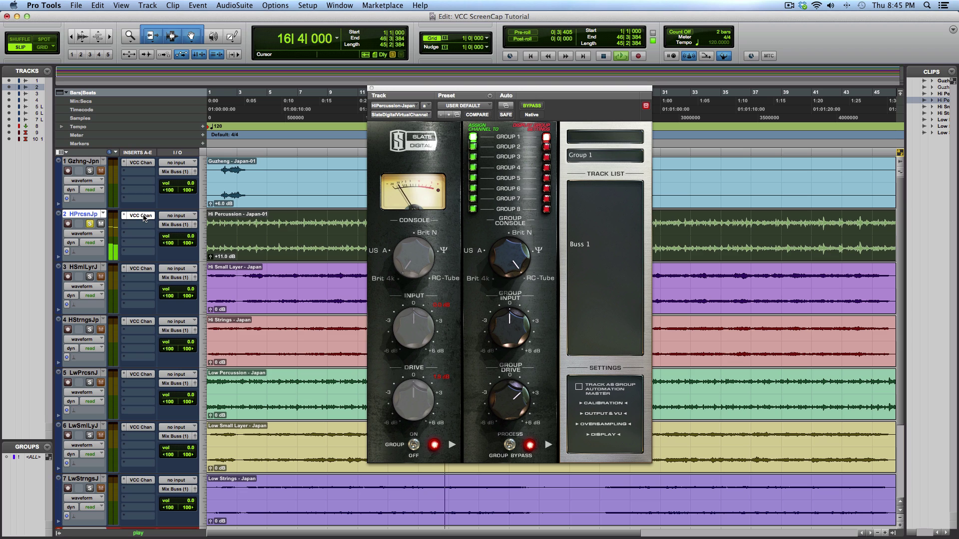
pyautogui.press('space')
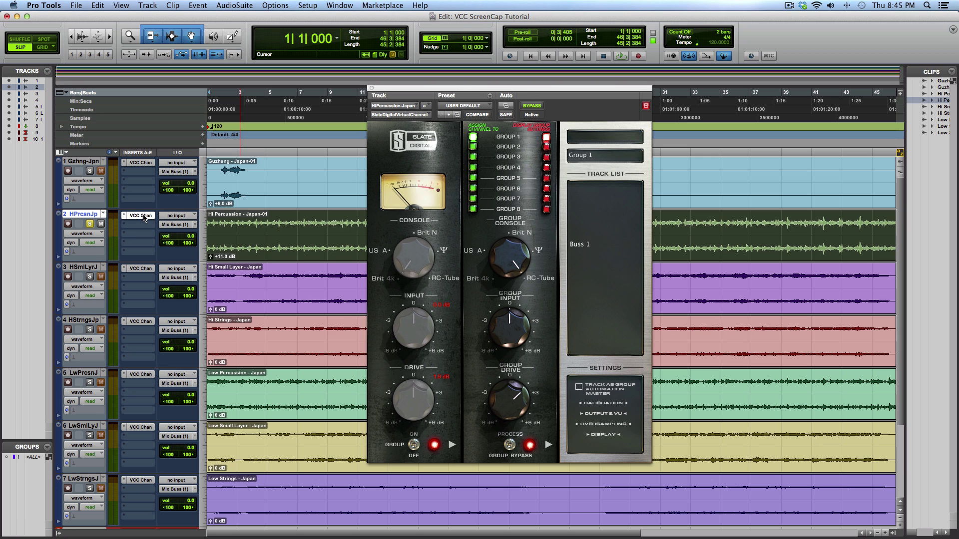
pyautogui.click(142, 216)
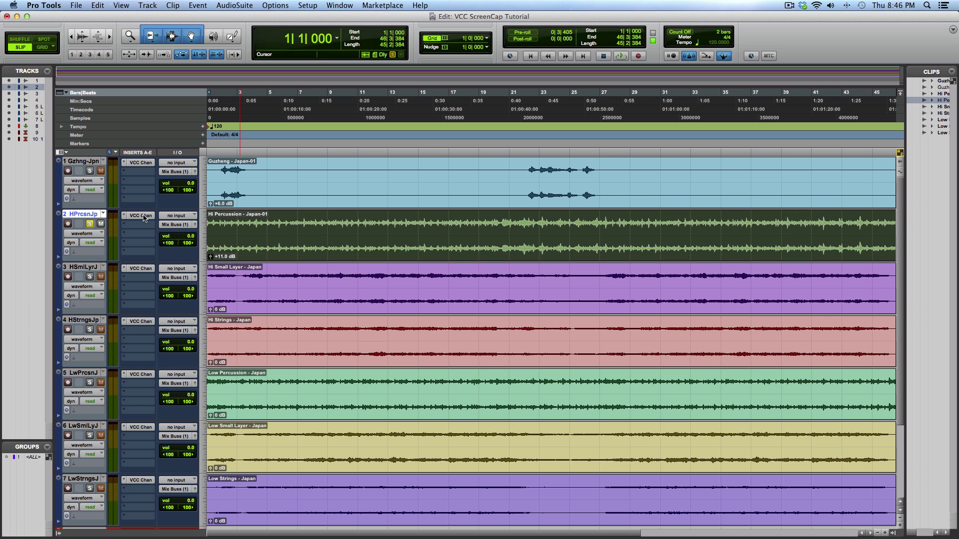
# Step: Solo the Hi Small Layer track in place of Hi Percussion, open its Virtual Channel plug-in, and start playback
pyautogui.press(';')
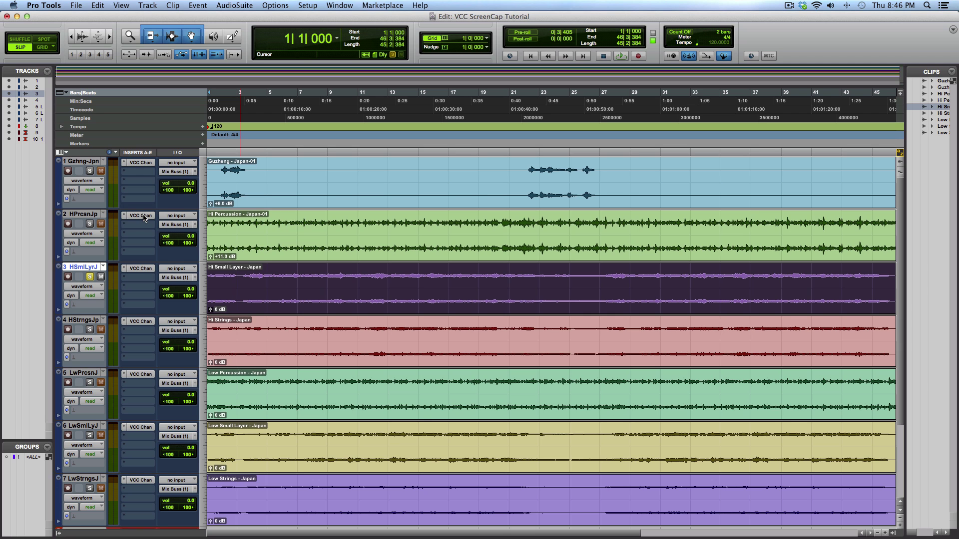
pyautogui.click(141, 269)
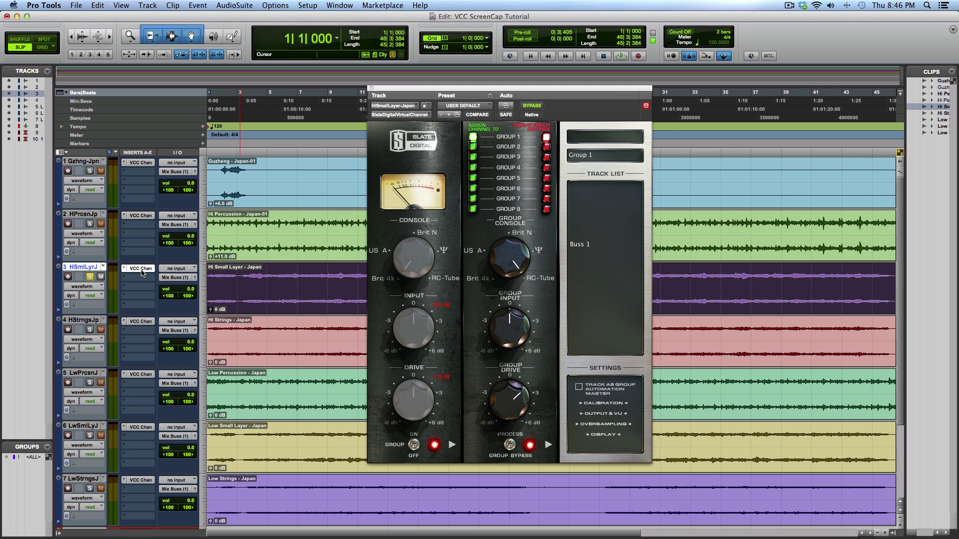
pyautogui.press('space')
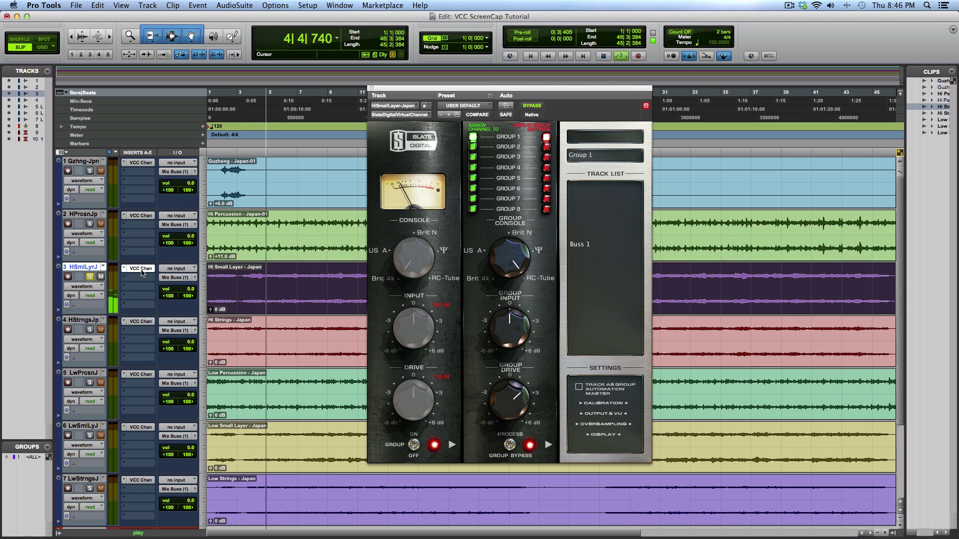
# Step: Set the Hi Small Layer clip's gain to +4.0 dB against the VU meter, and close the track's plug-in after stopping playback
pyautogui.hotkey('ctrl', 'shift', 'Up')
pyautogui.hotkey('ctrl', 'shift', 'Up')
pyautogui.hotkey('ctrl', 'shift', 'Up')
pyautogui.hotkey('ctrl', 'shift', 'Up')
pyautogui.hotkey('ctrl', 'shift', 'Up')
pyautogui.hotkey('ctrl', 'shift', 'Up')
pyautogui.hotkey('ctrl', 'shift', 'Up')
pyautogui.hotkey('ctrl', 'shift', 'Up')
pyautogui.hotkey('ctrl', 'shift', 'Up')
pyautogui.hotkey('ctrl', 'shift', 'Up')
pyautogui.hotkey('ctrl', 'shift', 'Up')
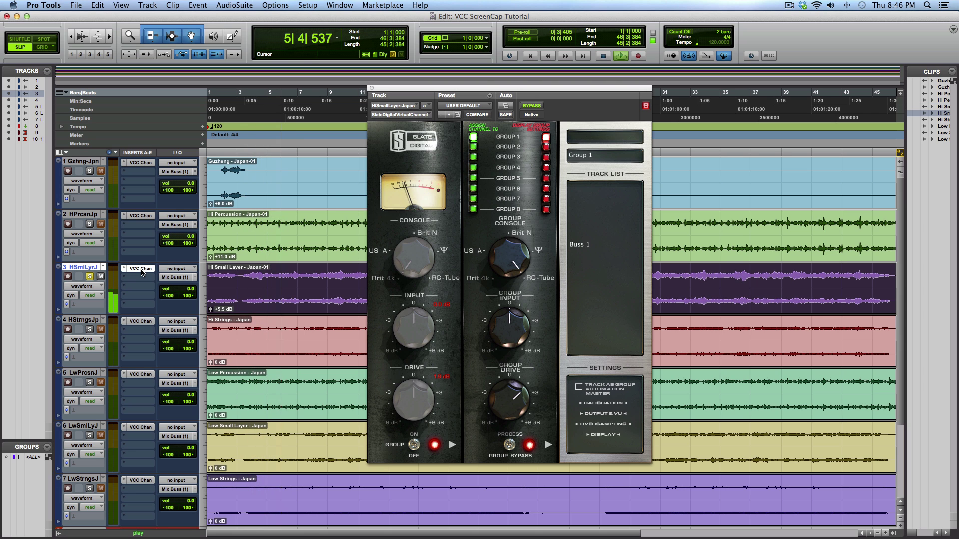
pyautogui.hotkey('ctrl', 'shift', 'Up')
pyautogui.hotkey('ctrl', 'shift', 'Up')
pyautogui.hotkey('ctrl', 'shift', 'Up')
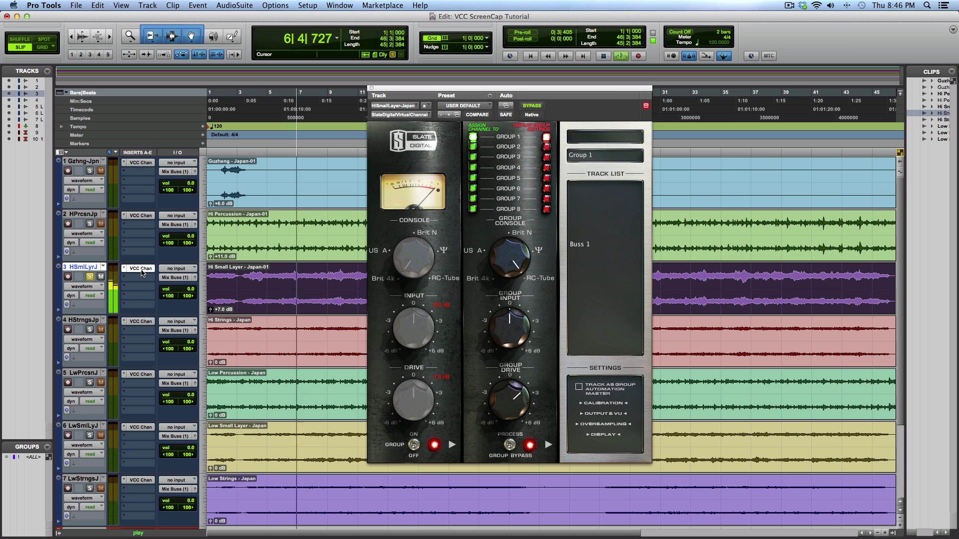
pyautogui.hotkey('ctrl', 'shift', 'Down')
pyautogui.hotkey('ctrl', 'shift', 'Down')
pyautogui.hotkey('ctrl', 'shift', 'Down')
pyautogui.hotkey('ctrl', 'shift', 'Down')
pyautogui.hotkey('ctrl', 'shift', 'Down')
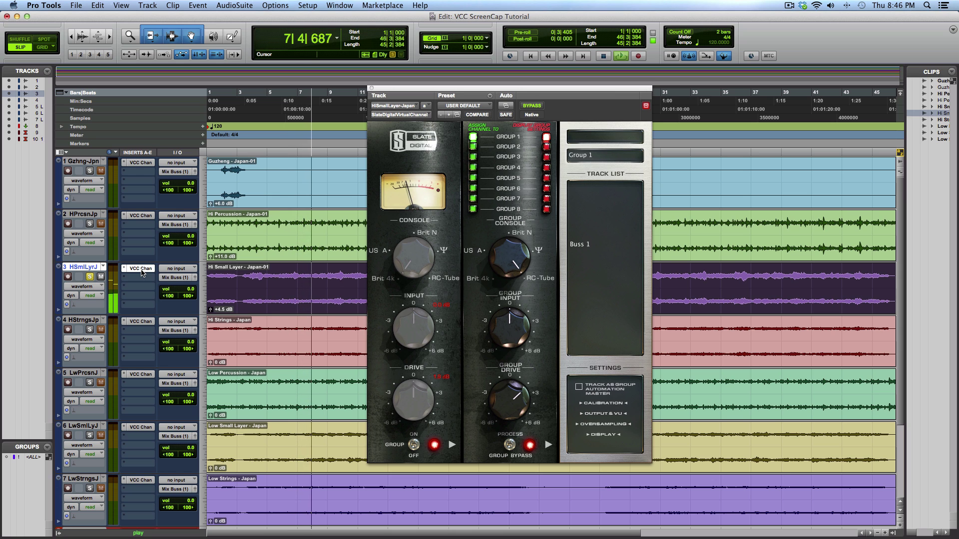
pyautogui.hotkey('ctrl', 'shift', 'Down')
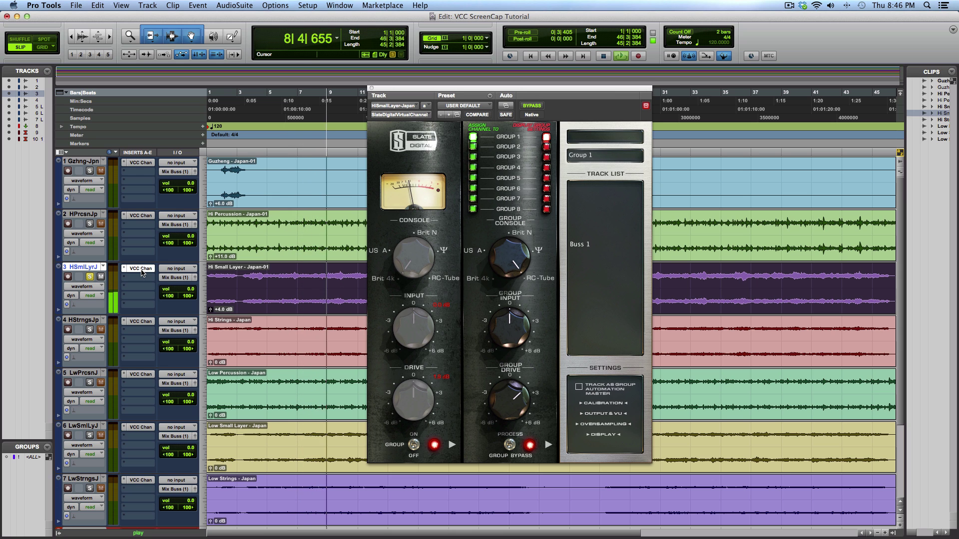
pyautogui.press('space')
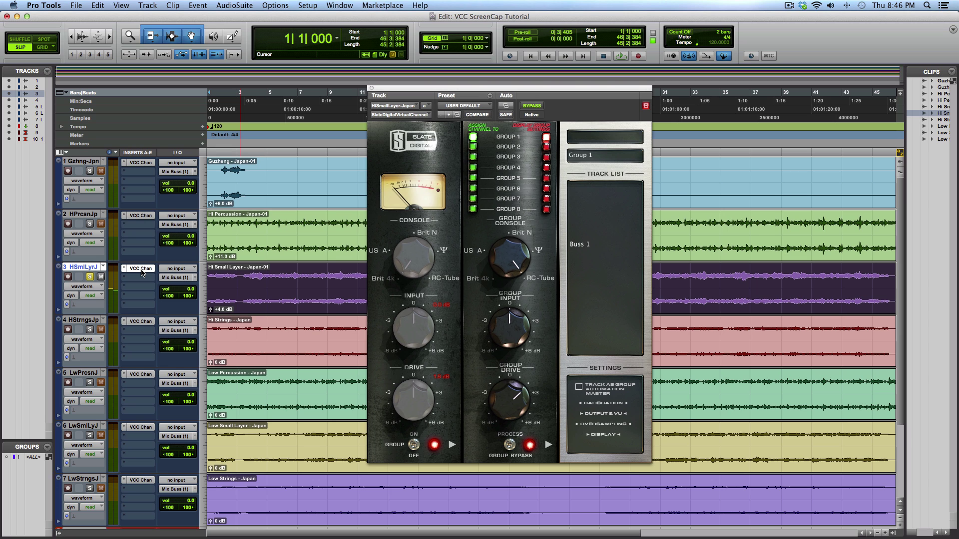
pyautogui.click(141, 270)
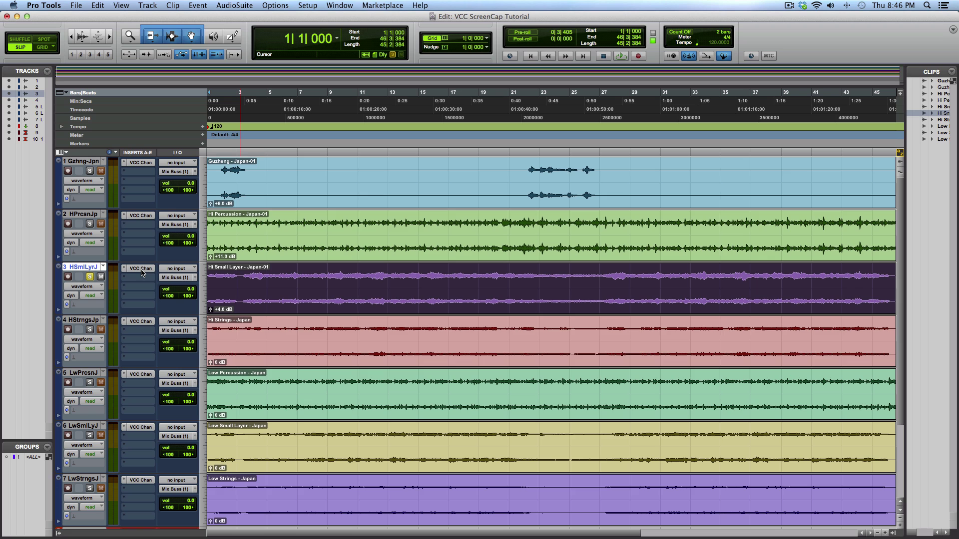
# Step: Solo the Hi Strings track and set its clip gain to +6.0 dB against its Virtual Channel VU meter during playback
pyautogui.press(';')
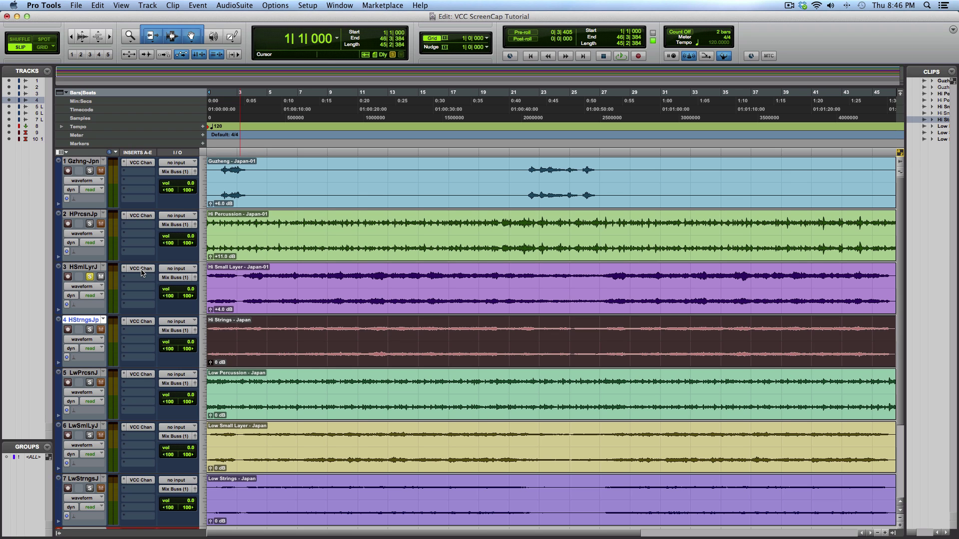
pyautogui.hotkey('shift', 's')
pyautogui.click(137, 322)
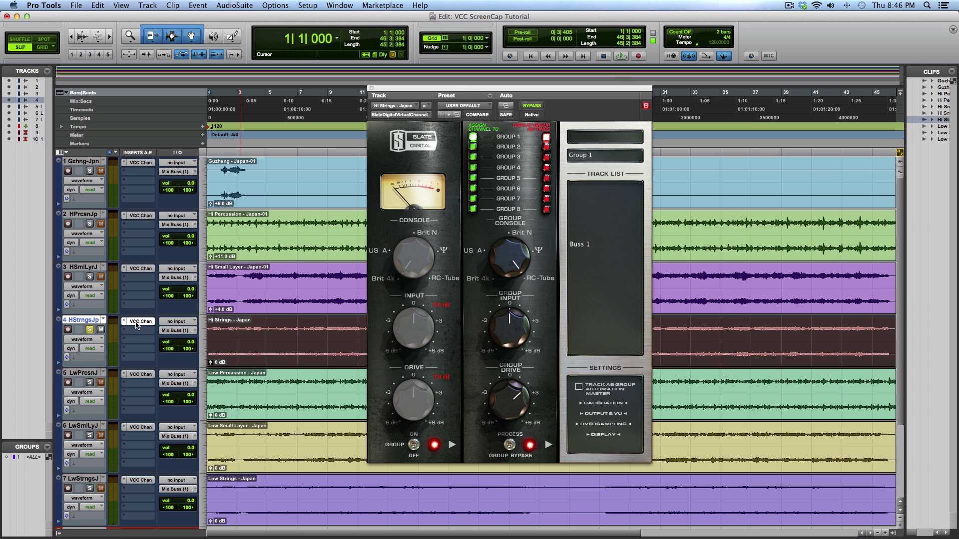
pyautogui.press('space')
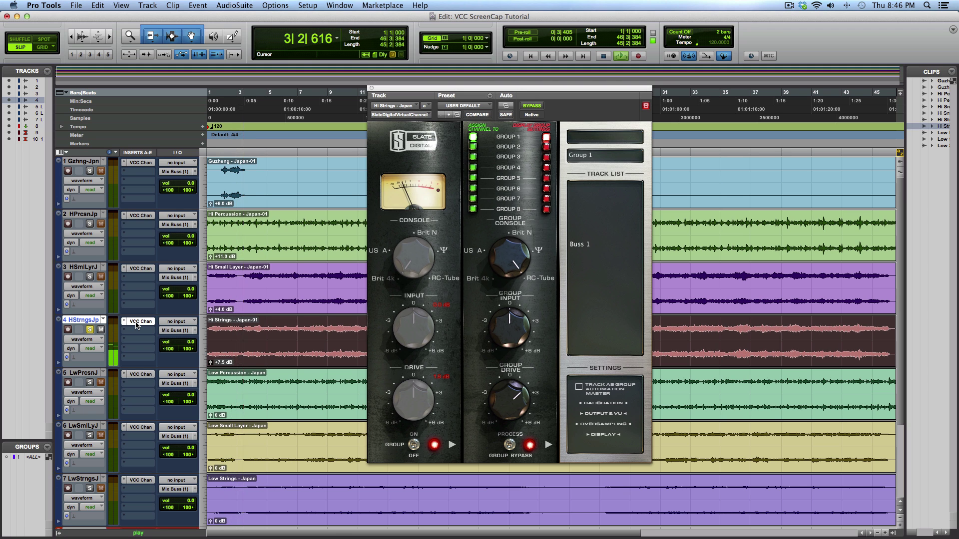
pyautogui.press('space')
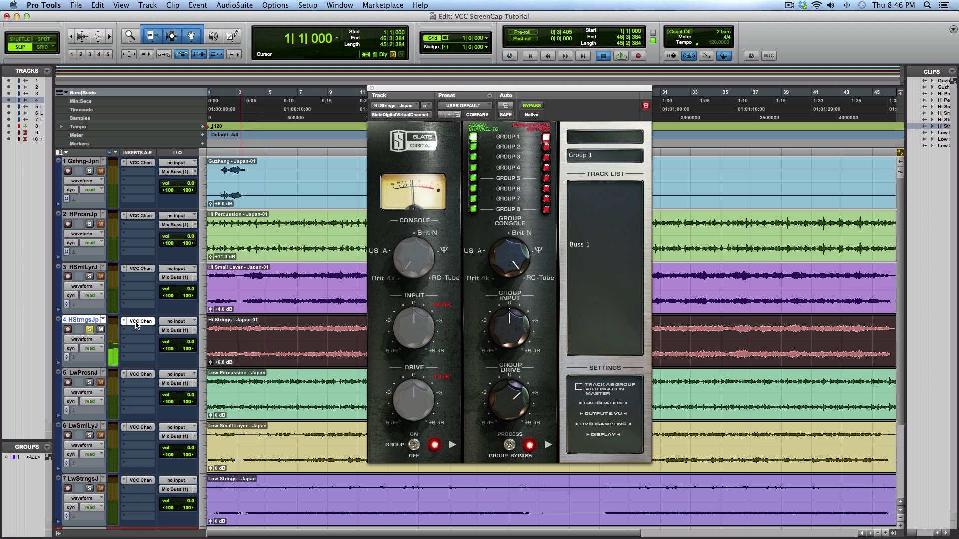
pyautogui.click(136, 323)
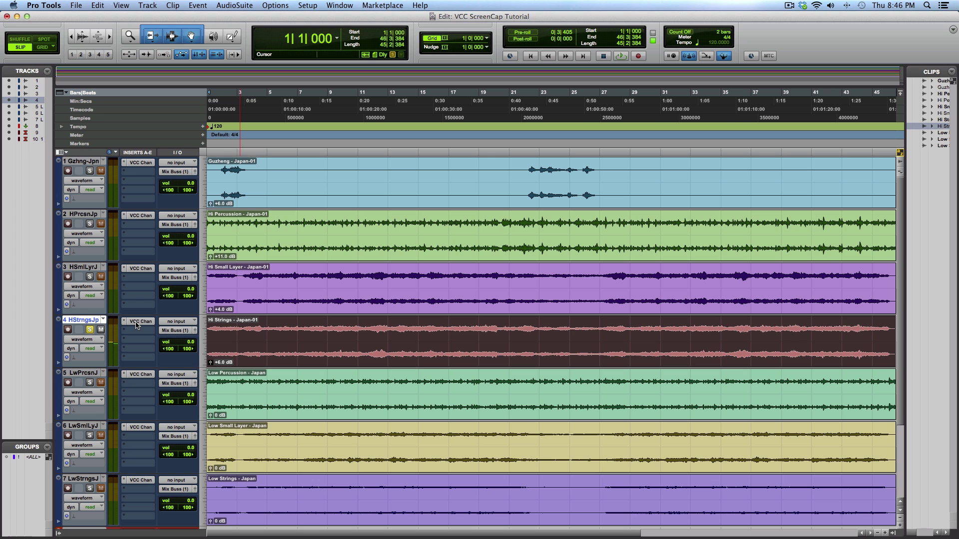
# Step: Solo the Low Percussion track in place of Hi Strings, open its Virtual Channel plug-in, and start playback
pyautogui.press(';')
pyautogui.hotkey('shift', 's')
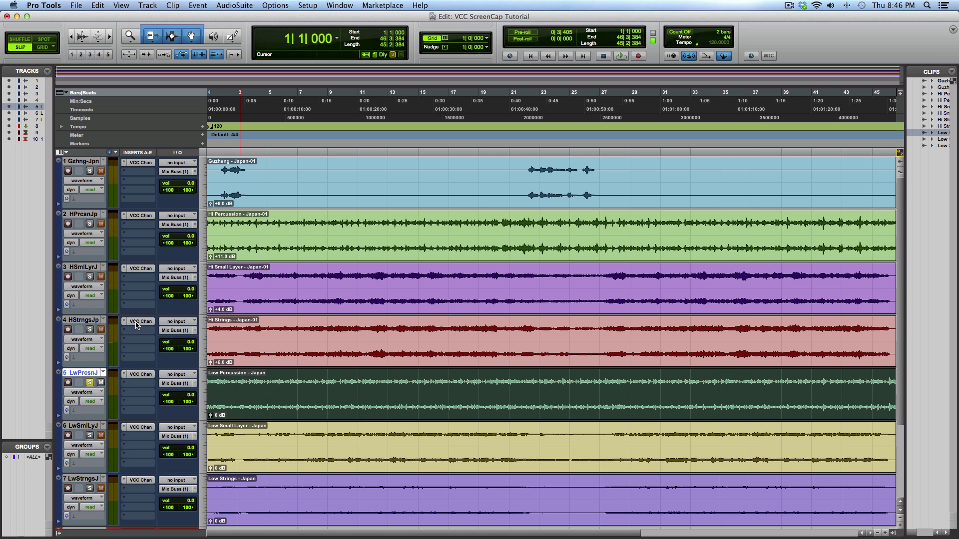
pyautogui.click(150, 375)
pyautogui.press('space')
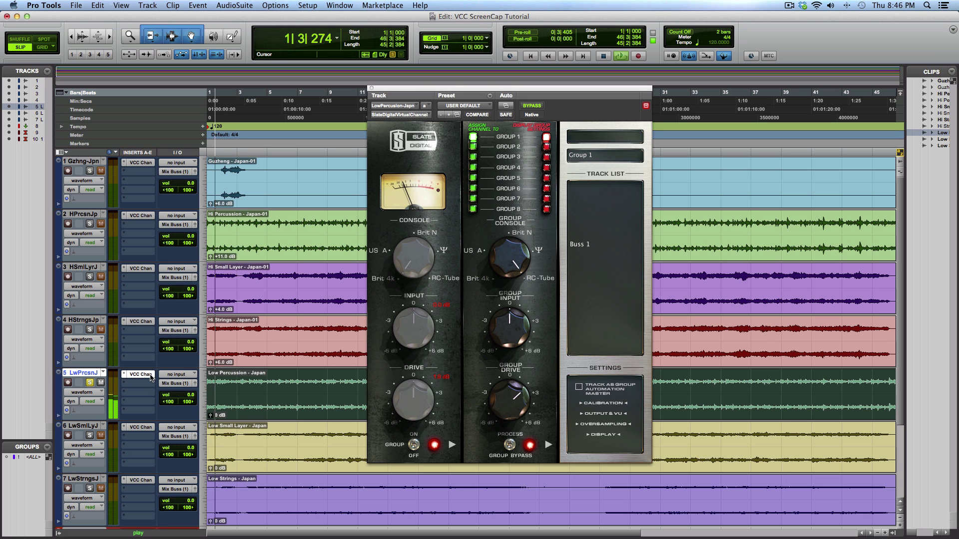
# Step: Set the Low Percussion clip's gain to +4.5 dB against the VU meter, and close the track's plug-in after stopping playback
pyautogui.hotkey('ctrl', 'shift', 'Up')
pyautogui.hotkey('ctrl', 'shift', 'Up')
pyautogui.hotkey('ctrl', 'shift', 'Up')
pyautogui.hotkey('ctrl', 'shift', 'Up')
pyautogui.hotkey('ctrl', 'shift', 'Up')
pyautogui.hotkey('ctrl', 'shift', 'Up')
pyautogui.hotkey('ctrl', 'shift', 'Up')
pyautogui.hotkey('ctrl', 'shift', 'Up')
pyautogui.hotkey('ctrl', 'shift', 'Up')
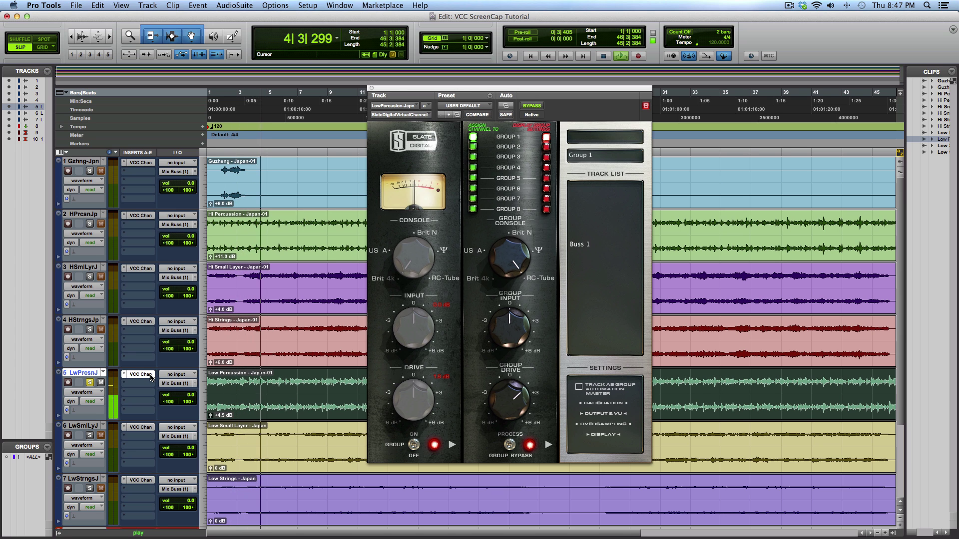
pyautogui.press('space')
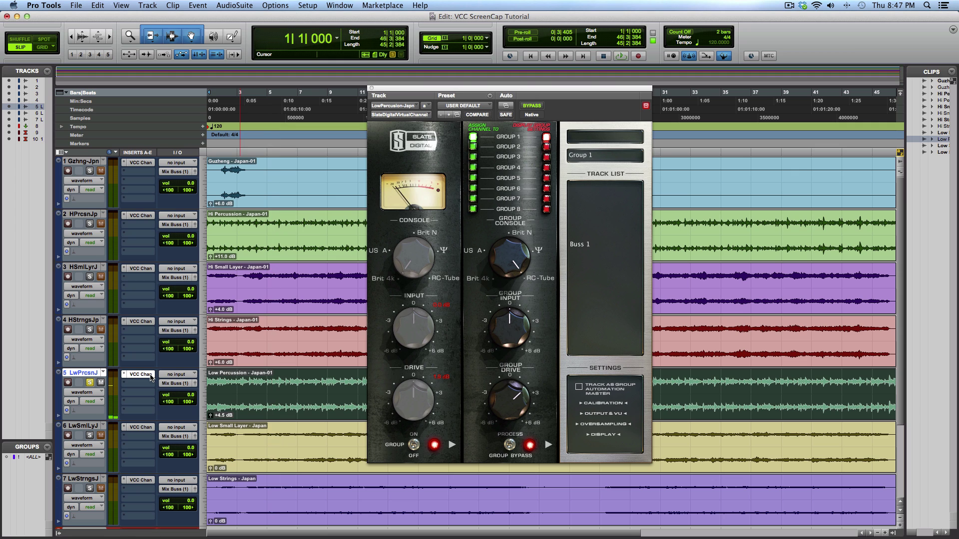
pyautogui.click(150, 375)
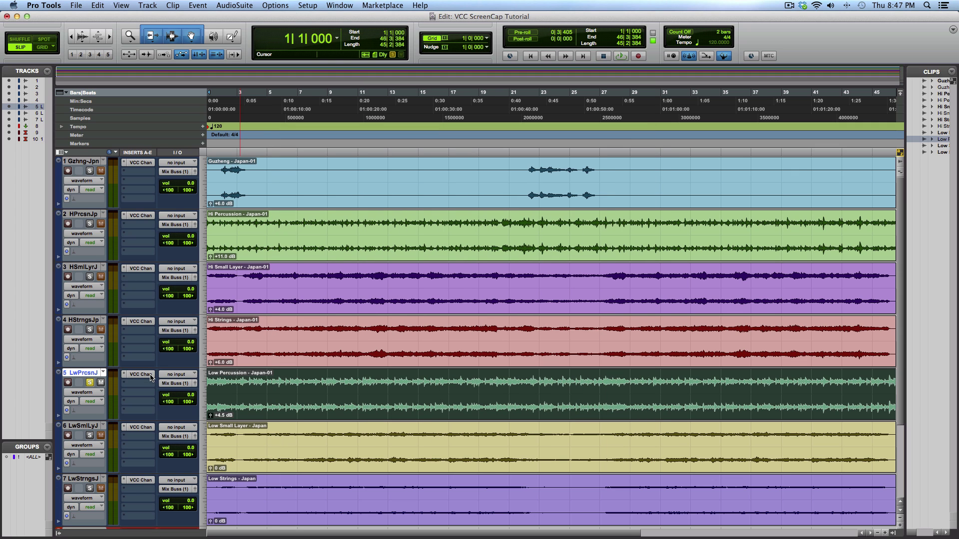
# Step: Solo the Low Small Layer track in place of Low Percussion and set its clip gain to +9.5 dB against its Virtual Channel VU meter
pyautogui.press(';')
pyautogui.hotkey('shift', 's')
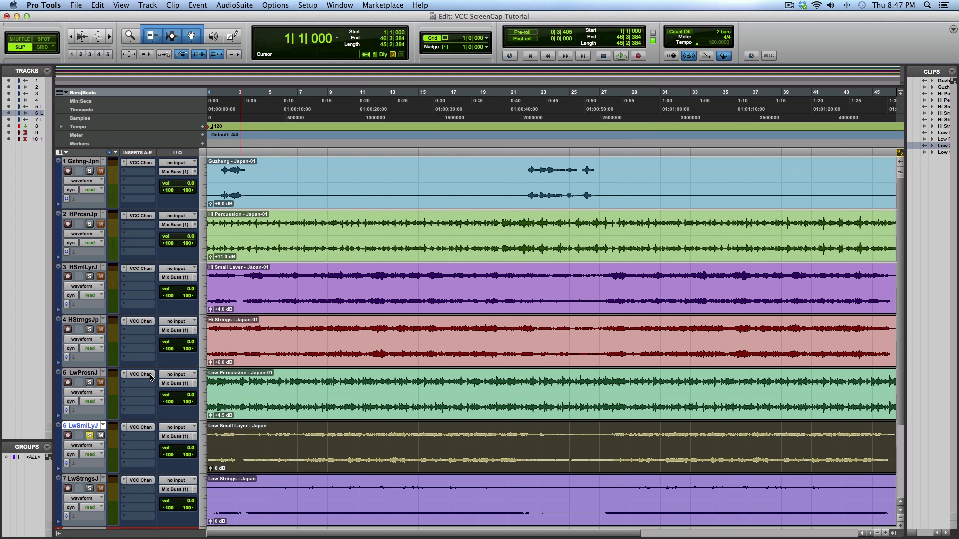
pyautogui.click(142, 428)
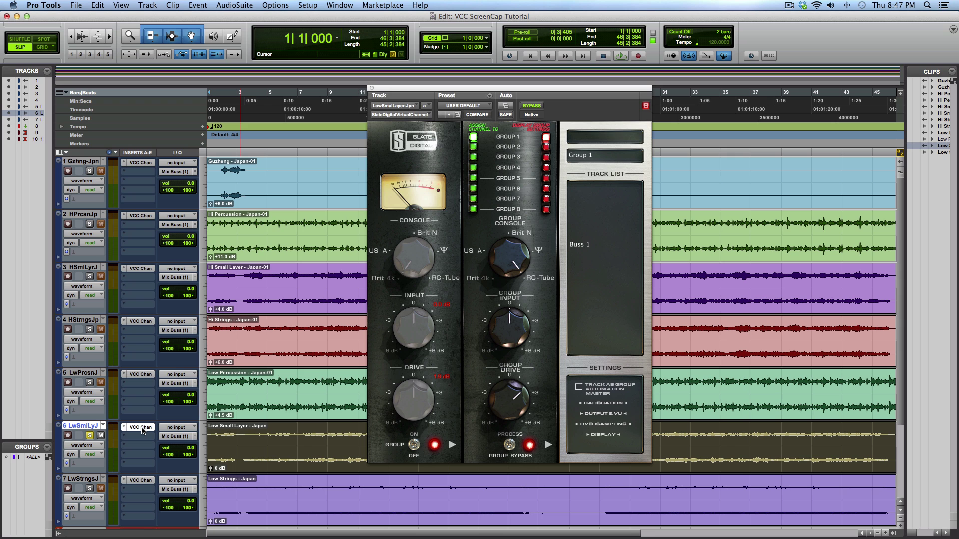
pyautogui.press('space')
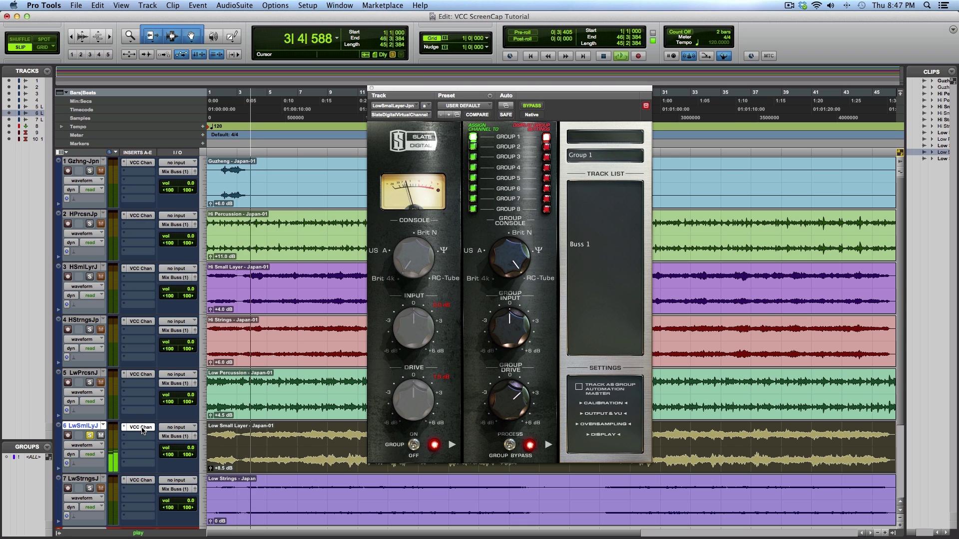
pyautogui.press('space')
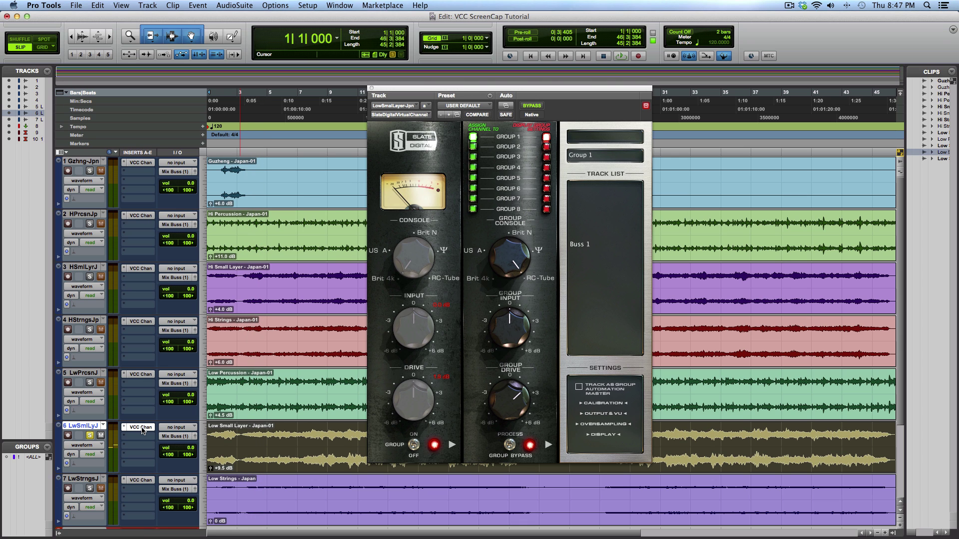
pyautogui.click(143, 429)
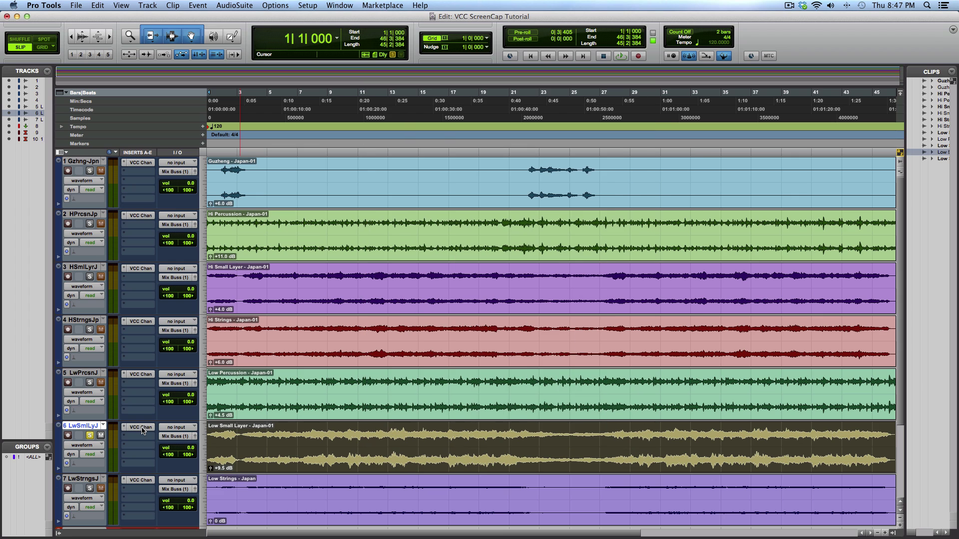
# Step: Solo the Low Strings track in place of Low Small Layer, open its Virtual Channel plug-in, and start playback
pyautogui.press(';')
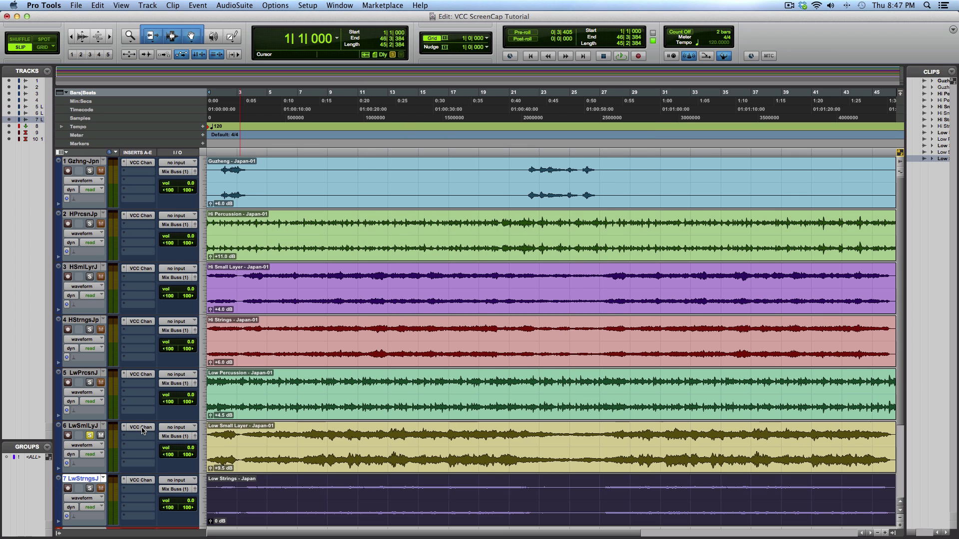
pyautogui.hotkey('shift', 's')
pyautogui.click(143, 481)
pyautogui.press('space')
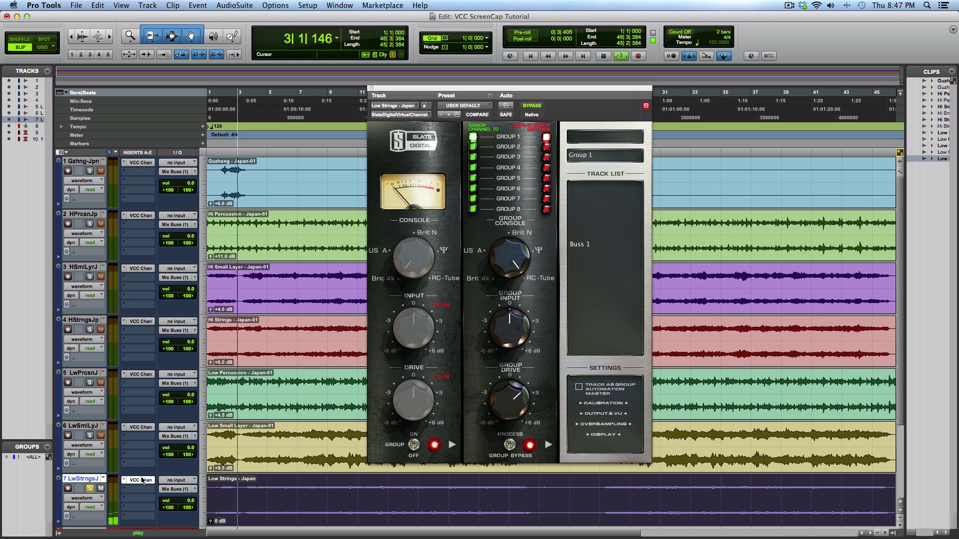
# Step: Set the Low Strings clip's gain to +14.5 dB against the VU meter, and close the track's plug-in after stopping playback
pyautogui.hotkey('ctrl', 'shift', 'Up')
pyautogui.hotkey('ctrl', 'shift', 'Up')
pyautogui.hotkey('ctrl', 'shift', 'Up')
pyautogui.hotkey('ctrl', 'shift', 'Up')
pyautogui.hotkey('ctrl', 'shift', 'Up')
pyautogui.hotkey('ctrl', 'shift', 'Up')
pyautogui.hotkey('ctrl', 'shift', 'Up')
pyautogui.hotkey('ctrl', 'shift', 'Up')
pyautogui.hotkey('ctrl', 'shift', 'Up')
pyautogui.hotkey('ctrl', 'shift', 'Up')
pyautogui.hotkey('ctrl', 'shift', 'Up')
pyautogui.hotkey('ctrl', 'shift', 'Up')
pyautogui.hotkey('ctrl', 'shift', 'Up')
pyautogui.hotkey('ctrl', 'shift', 'Up')
pyautogui.hotkey('ctrl', 'shift', 'Up')
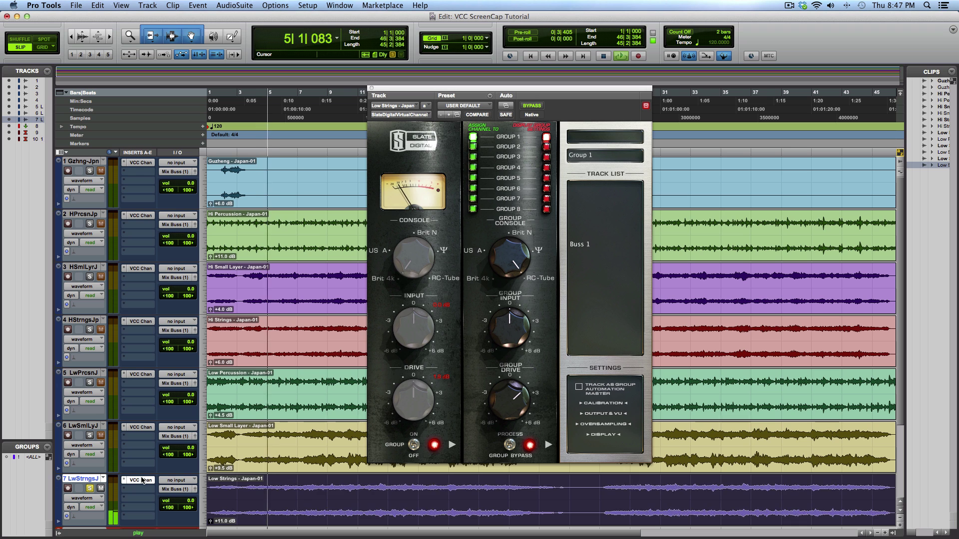
pyautogui.hotkey('ctrl', 'shift', 'Up')
pyautogui.hotkey('ctrl', 'shift', 'Up')
pyautogui.hotkey('ctrl', 'shift', 'Up')
pyautogui.hotkey('ctrl', 'shift', 'Up')
pyautogui.hotkey('ctrl', 'shift', 'Up')
pyautogui.hotkey('ctrl', 'shift', 'Up')
pyautogui.hotkey('ctrl', 'shift', 'Up')
pyautogui.hotkey('ctrl', 'shift', 'Up')
pyautogui.hotkey('ctrl', 'shift', 'Up')
pyautogui.hotkey('ctrl', 'shift', 'Up')
pyautogui.hotkey('ctrl', 'shift', 'Up')
pyautogui.hotkey('ctrl', 'shift', 'Up')
pyautogui.hotkey('ctrl', 'shift', 'Up')
pyautogui.hotkey('ctrl', 'shift', 'Up')
pyautogui.hotkey('ctrl', 'shift', 'Up')
pyautogui.hotkey('ctrl', 'shift', 'Up')
pyautogui.hotkey('ctrl', 'shift', 'Up')
pyautogui.hotkey('ctrl', 'shift', 'Up')
pyautogui.hotkey('ctrl', 'shift', 'Up')
pyautogui.hotkey('ctrl', 'shift', 'Down')
pyautogui.hotkey('ctrl', 'shift', 'Down')
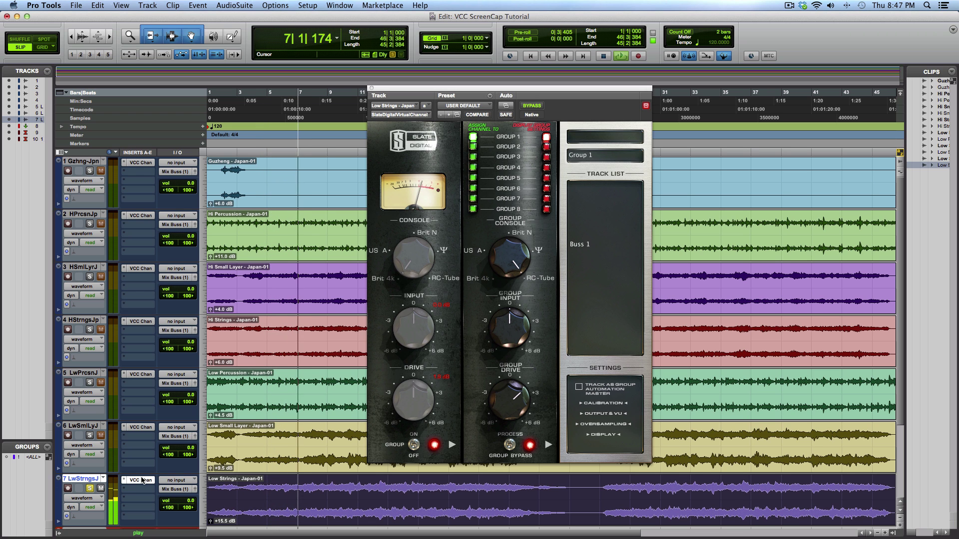
pyautogui.hotkey('ctrl', 'shift', 'Down')
pyautogui.hotkey('ctrl', 'shift', 'Down')
pyautogui.hotkey('ctrl', 'shift', 'Down')
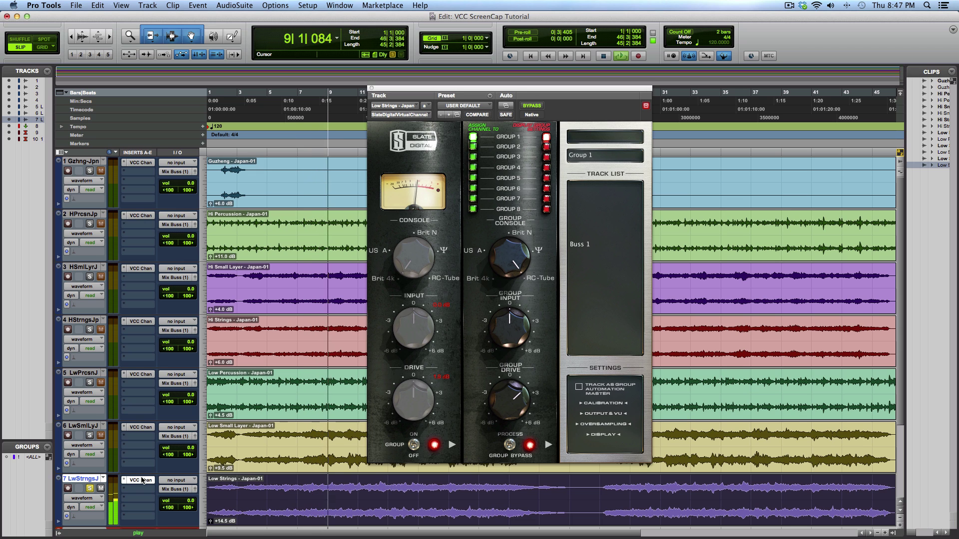
pyautogui.press('space')
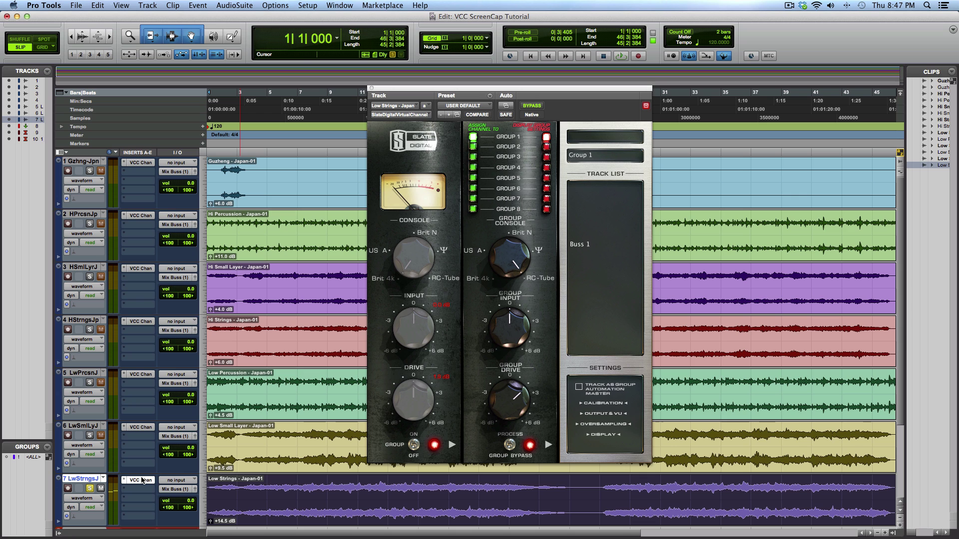
pyautogui.click(143, 480)
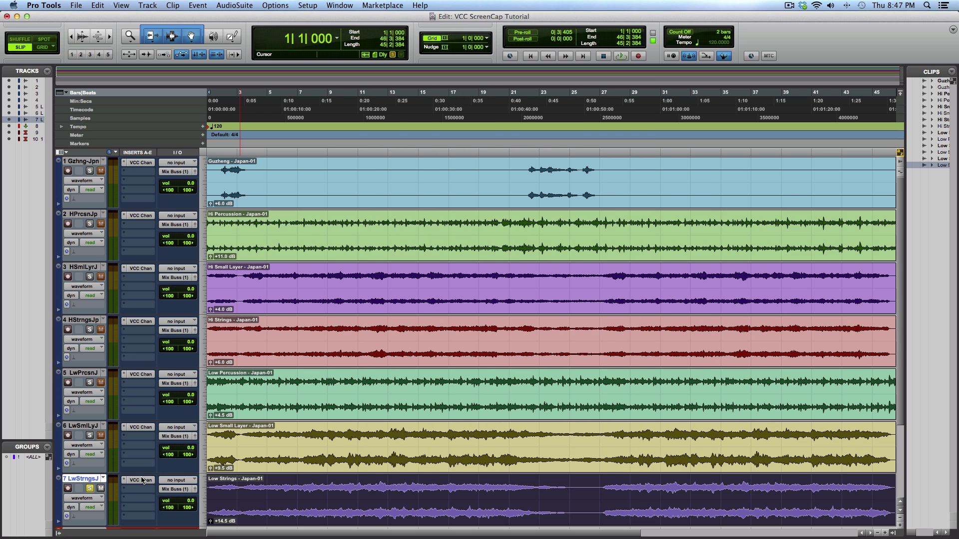
# Step: Reduce the height of all tracks to fit the Edit window, and unsolo the Low Strings track in the Mix window
pyautogui.hotkey('ctrl', 'alt', 'Down')
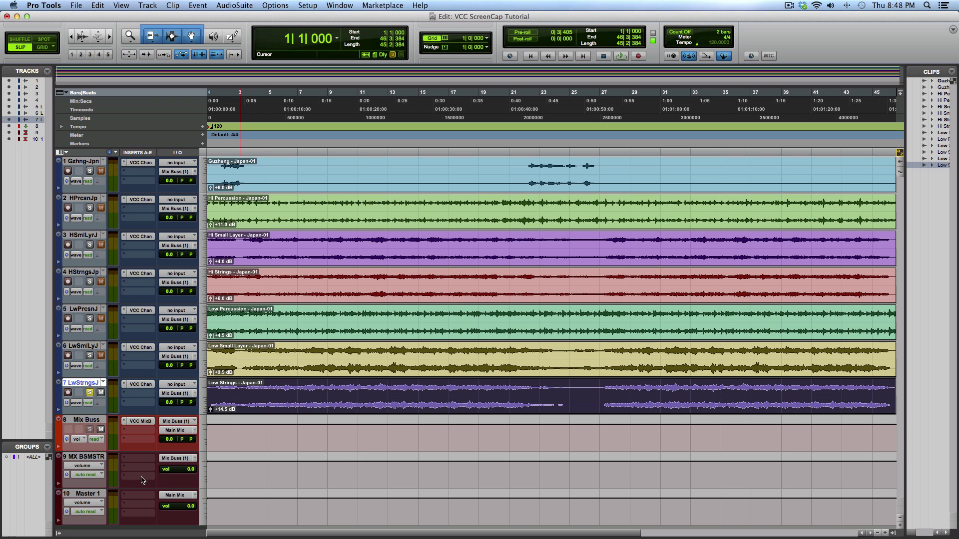
pyautogui.press('super+equal')
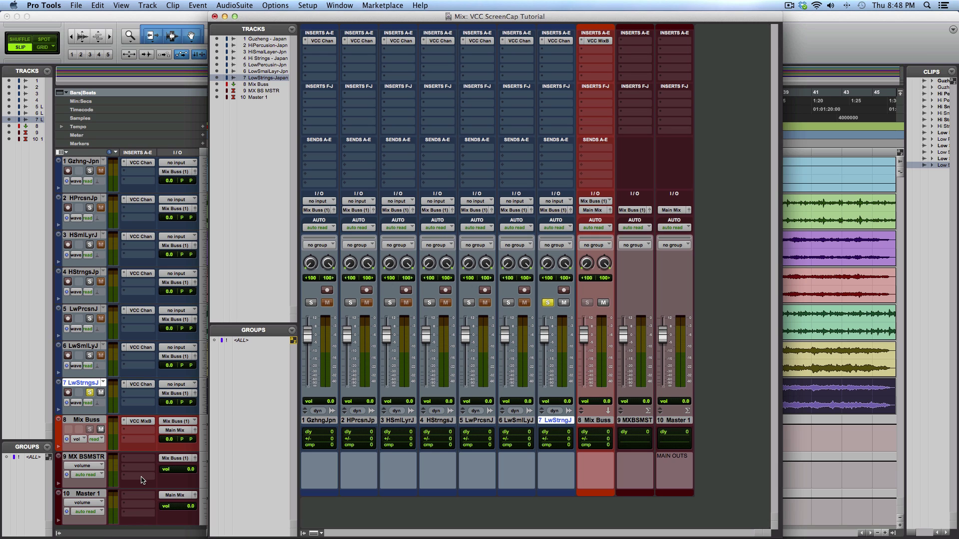
pyautogui.hotkey('shift', 's')
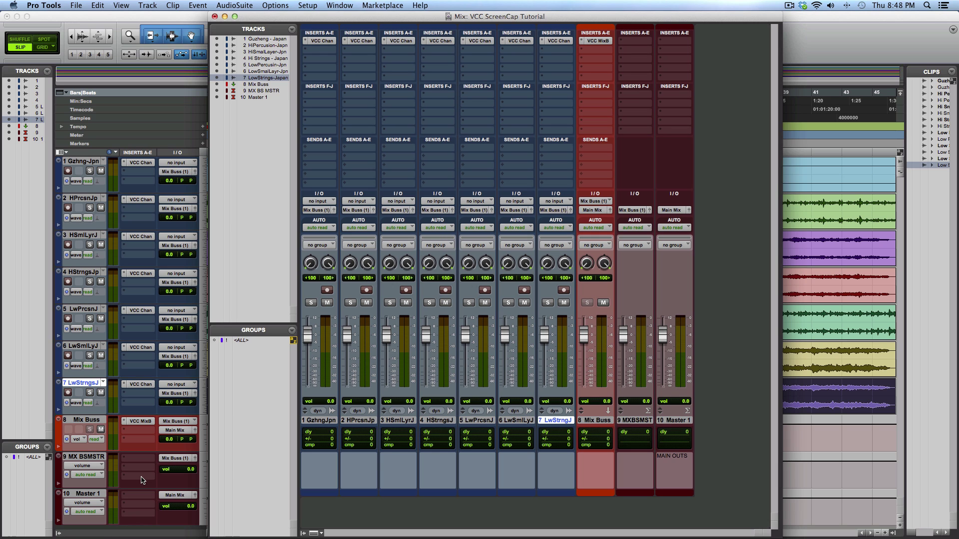
# Step: Play the full mix and check its level on the VU meters of the Mix Buss track's Virtual Mixbuss plug-in
pyautogui.press('space')
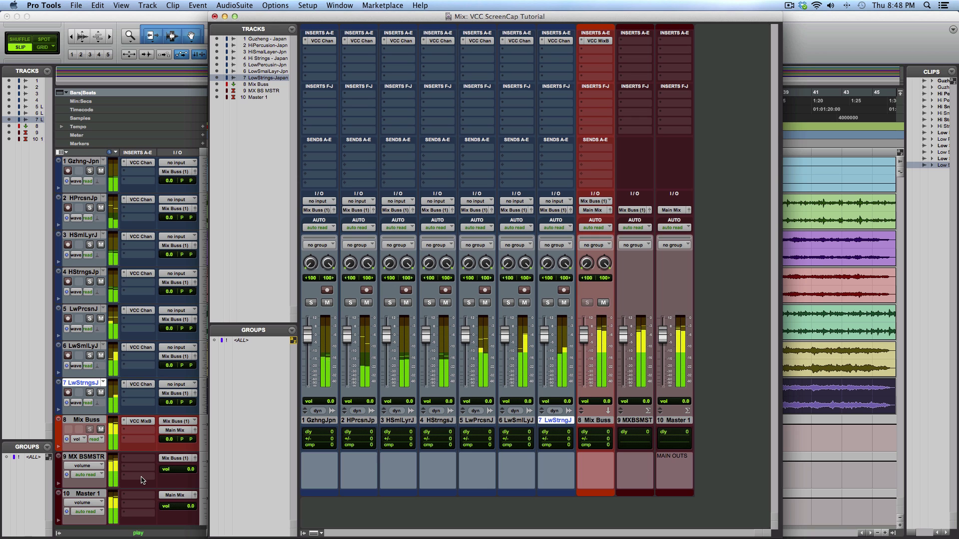
pyautogui.press('space')
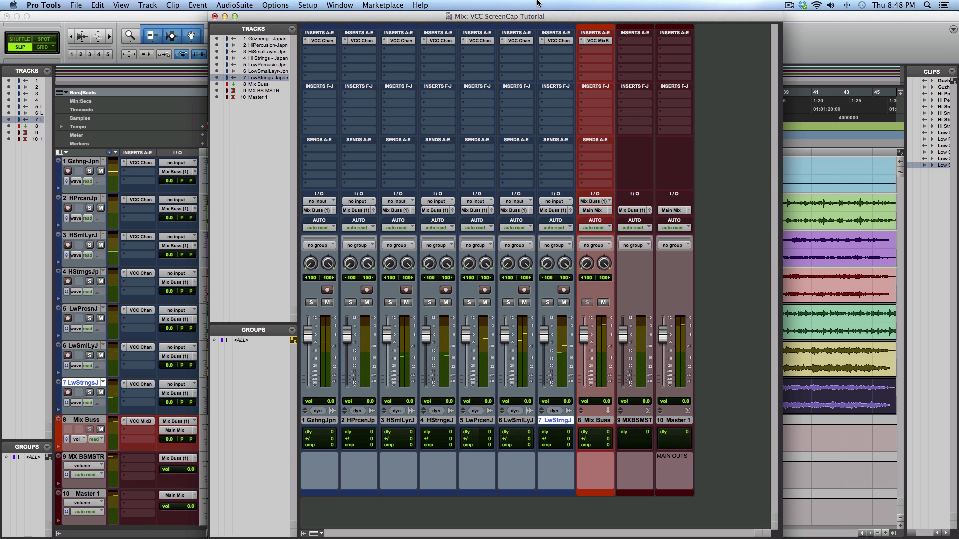
pyautogui.click(598, 41)
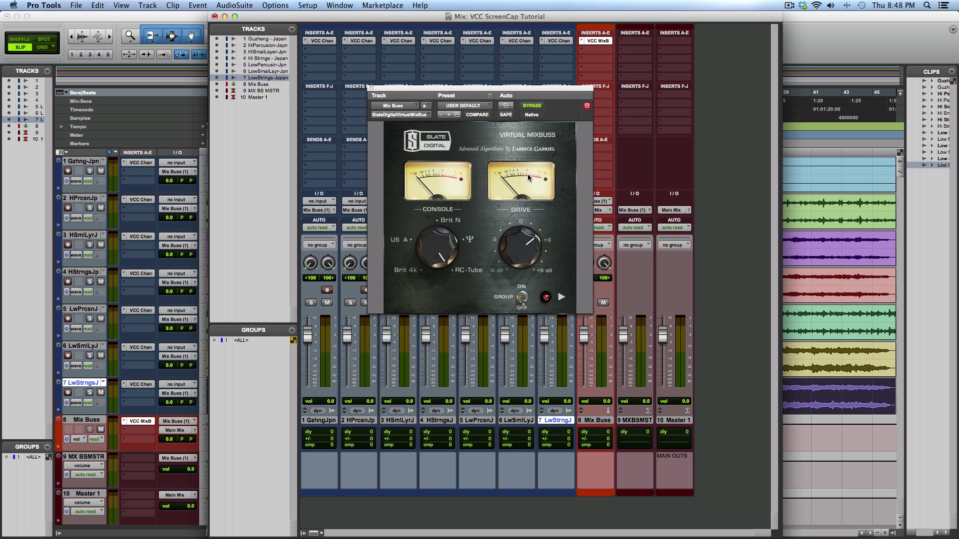
pyautogui.press('space')
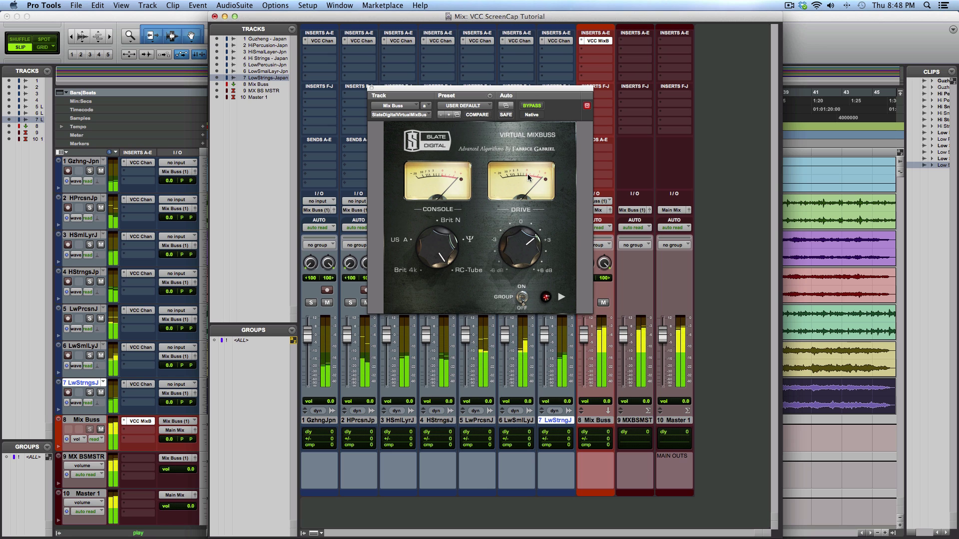
pyautogui.press('space')
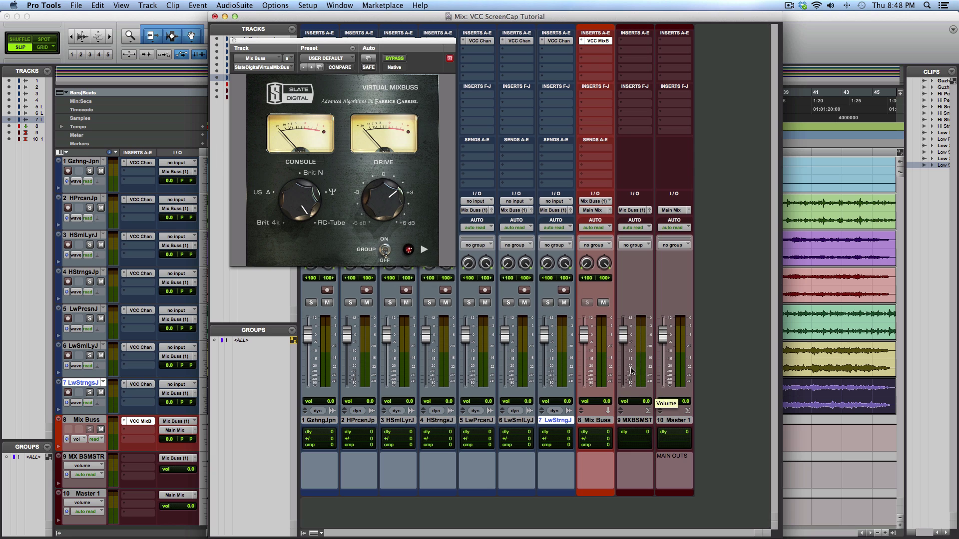
# Step: Examine the output assignment options of the Master 1 track
pyautogui.click(672, 211)
pyautogui.moveTo(698, 213)
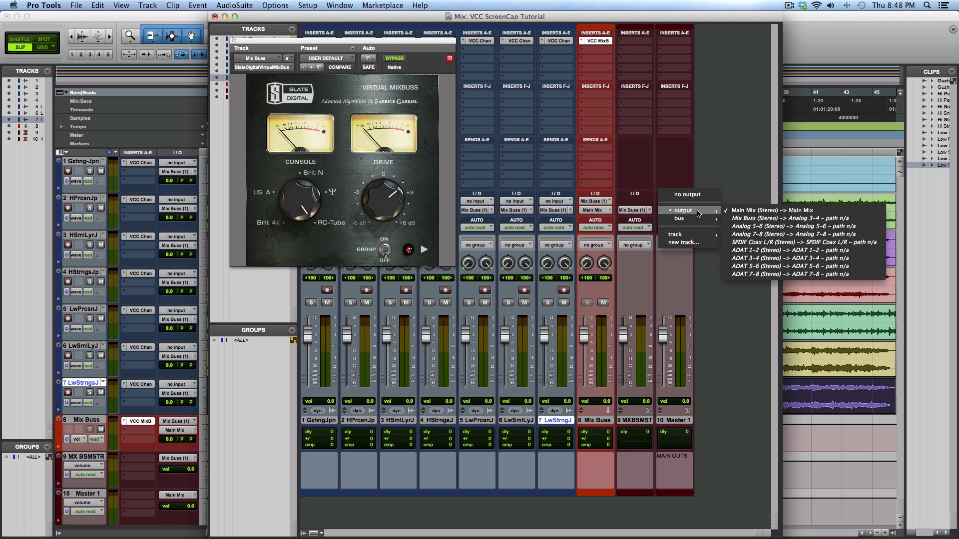
pyautogui.click(710, 325)
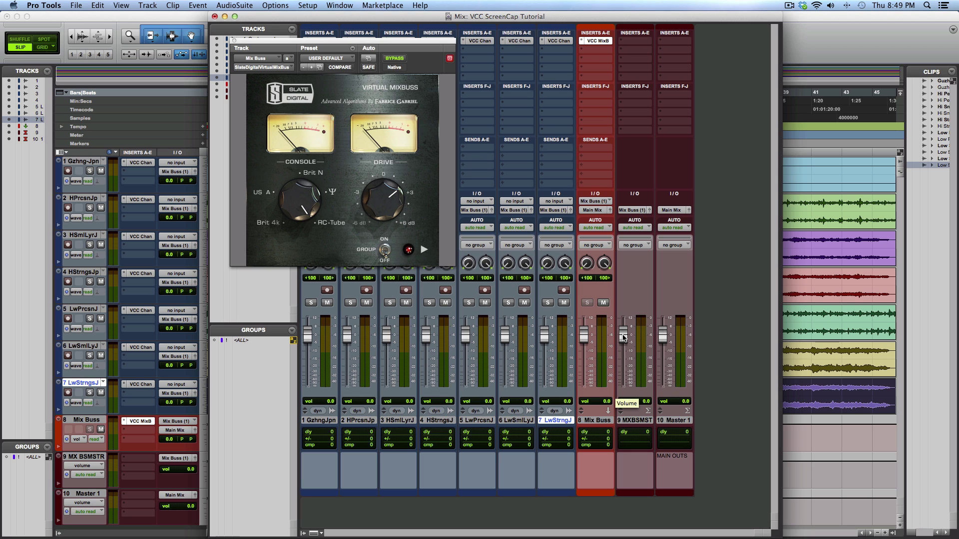
# Step: Lower the MX BSMSTR fader to -8.0 dB against the Virtual Mixbuss VU meters during playback, and close the plug-in
pyautogui.press('space')
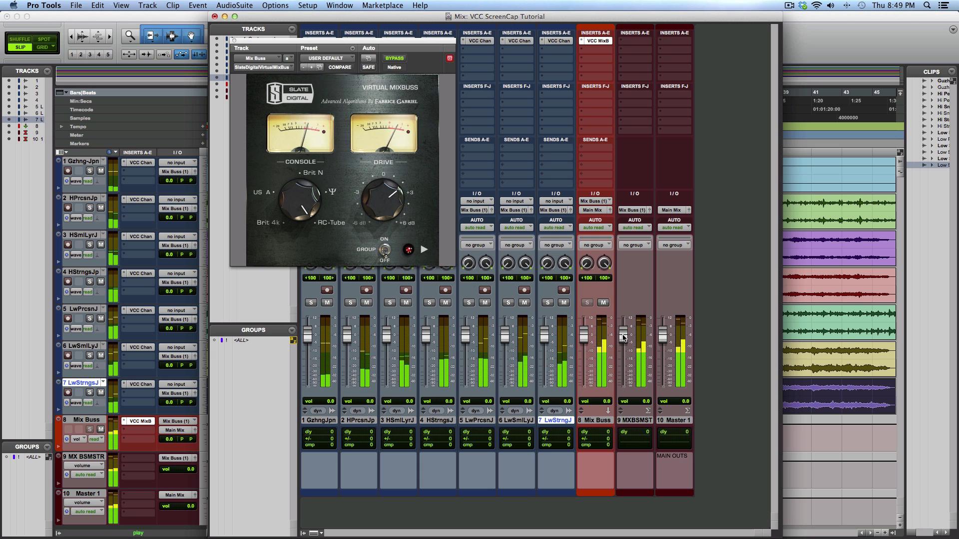
pyautogui.moveTo(623, 338); pyautogui.dragTo(623, 348)
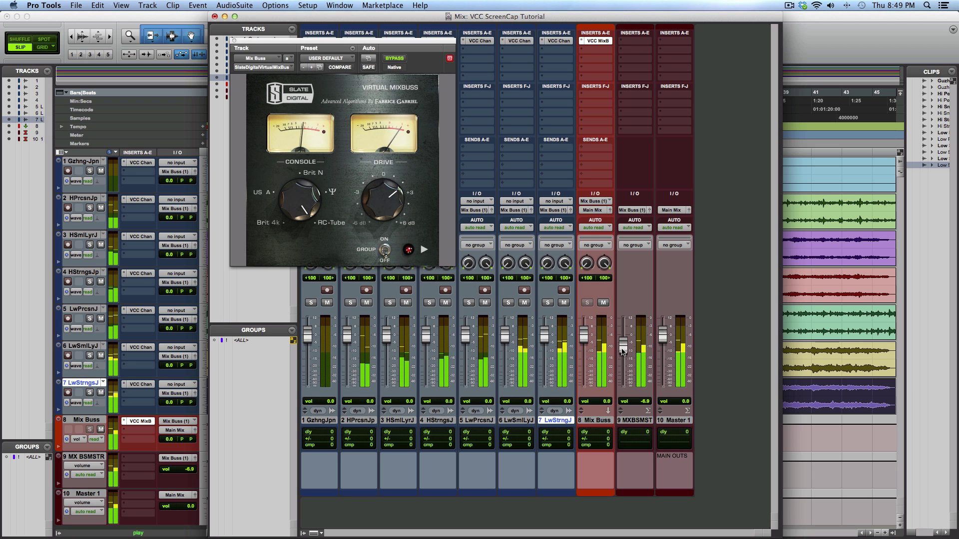
pyautogui.moveTo(623, 351); pyautogui.dragTo(622, 356)
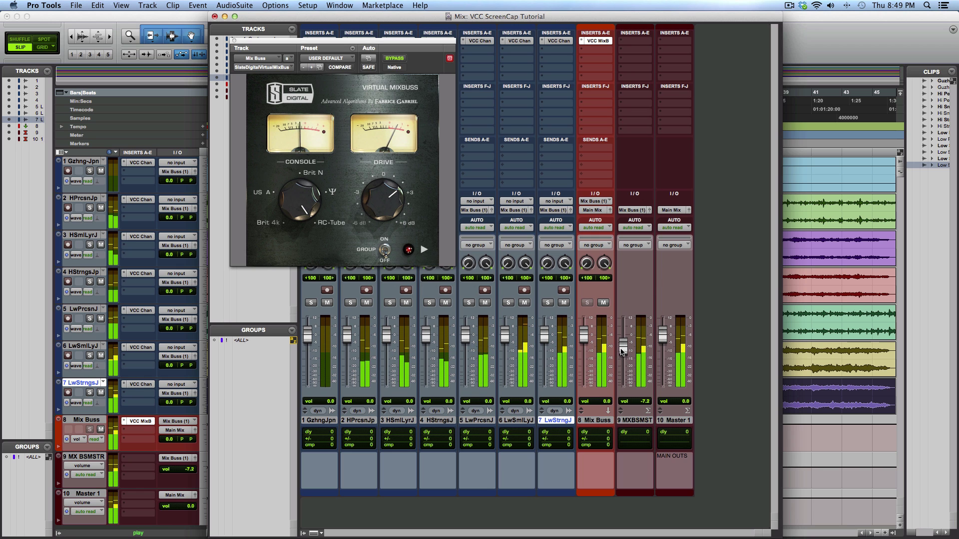
pyautogui.moveTo(624, 351); pyautogui.dragTo(621, 361)
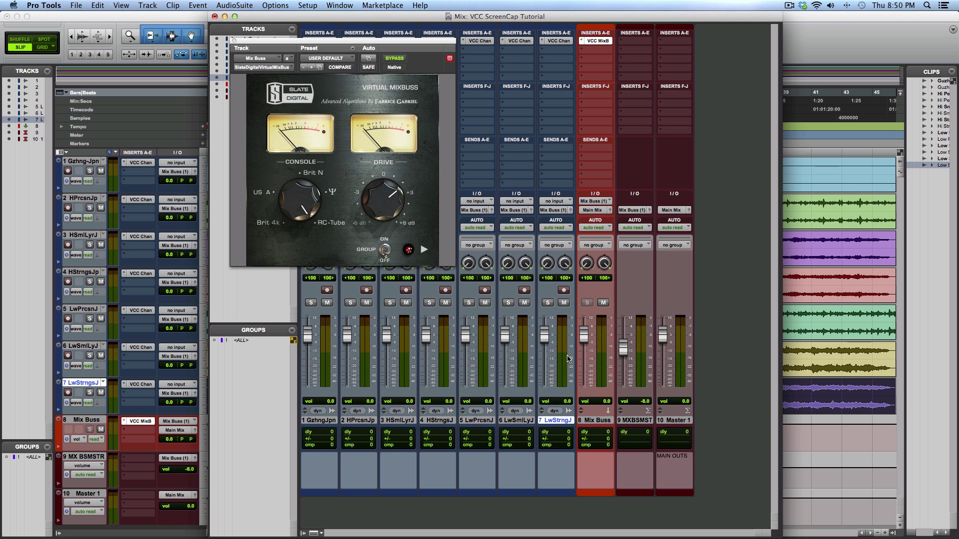
pyautogui.click(234, 41)
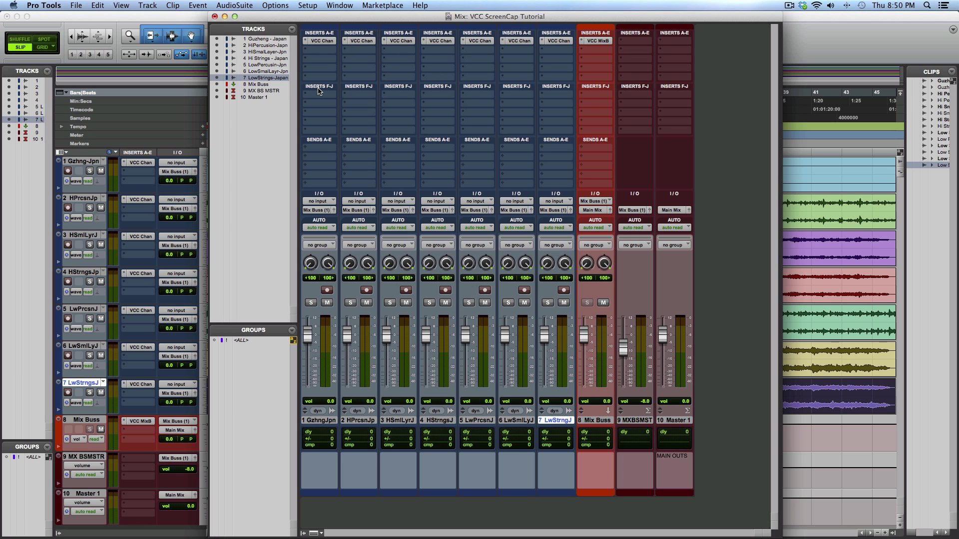
# Step: Insert a multi-mono Avid Trim plug-in below VCC Chan on the Guzheng track
pyautogui.click(317, 51)
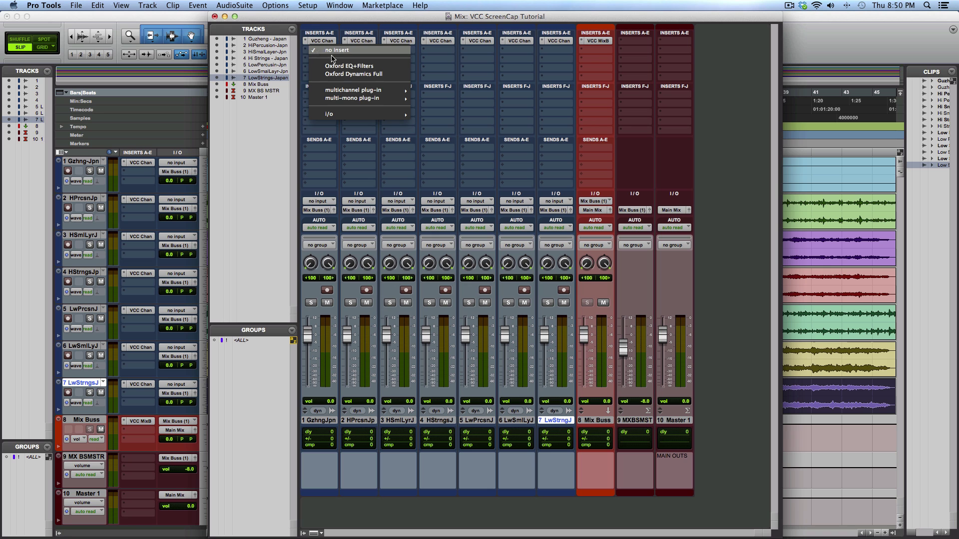
pyautogui.moveTo(342, 91)
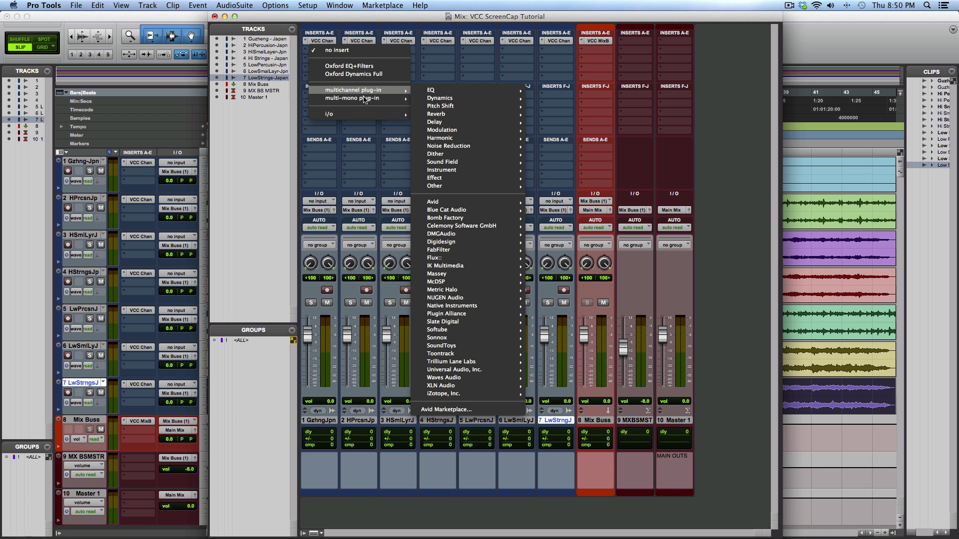
pyautogui.moveTo(450, 214)
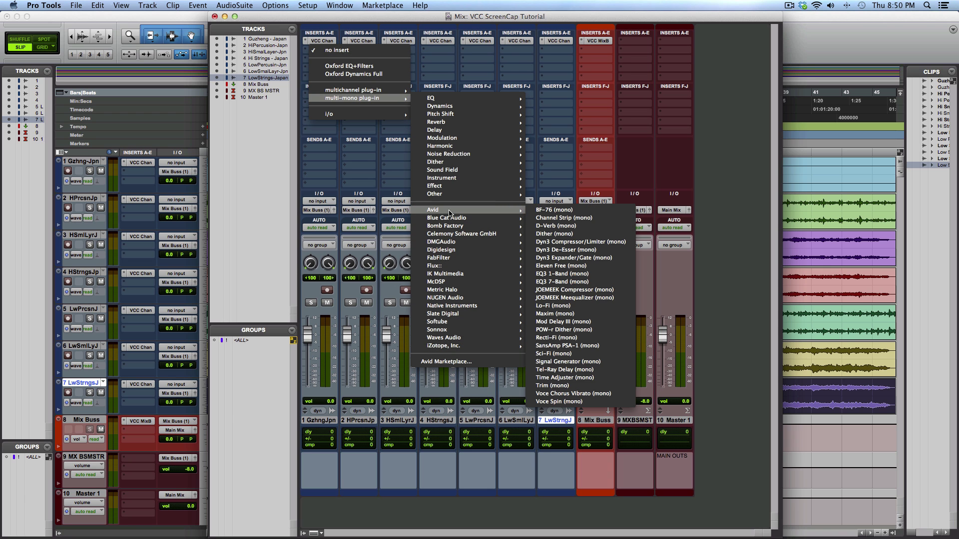
pyautogui.click(402, 354)
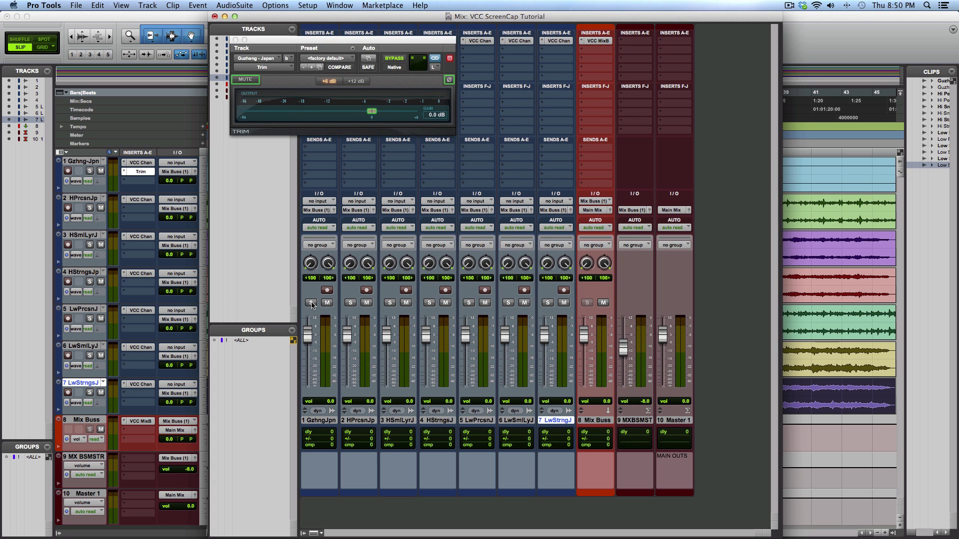
# Step: Set the Guzheng track's Trim gain to -8.0 dB and copy that insert to the other six audio tracks
pyautogui.click(432, 116)
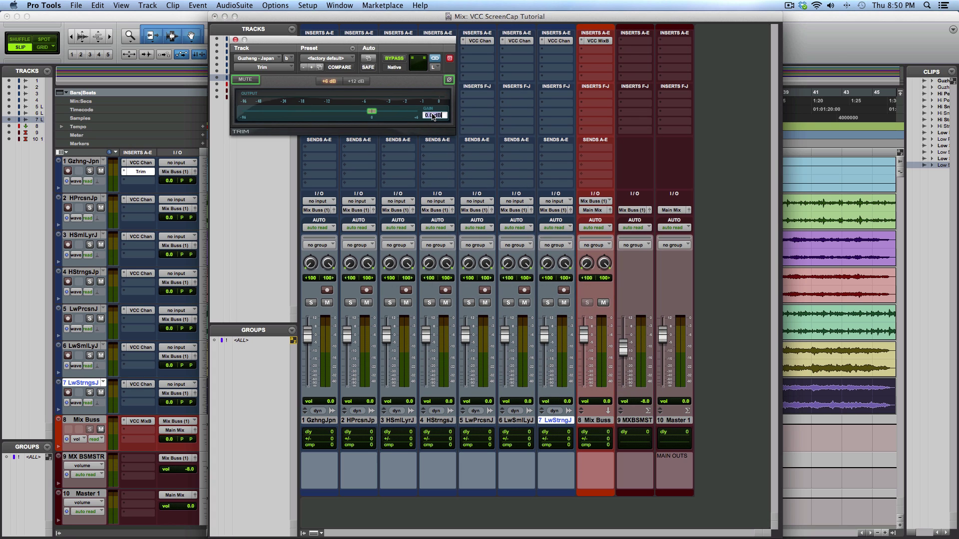
pyautogui.write('-8')
pyautogui.press('Return')
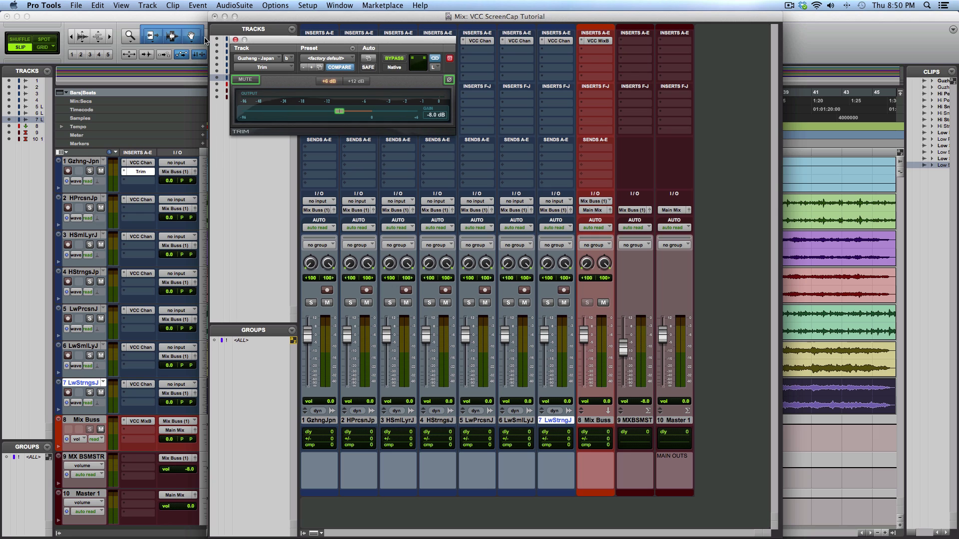
pyautogui.click(236, 38)
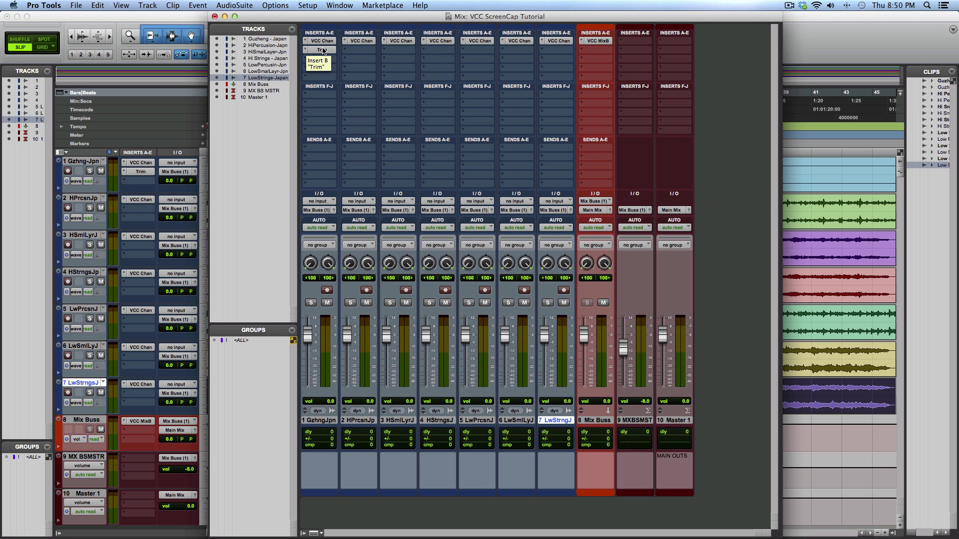
pyautogui.moveTo(322, 50); pyautogui.dragTo(552, 52)
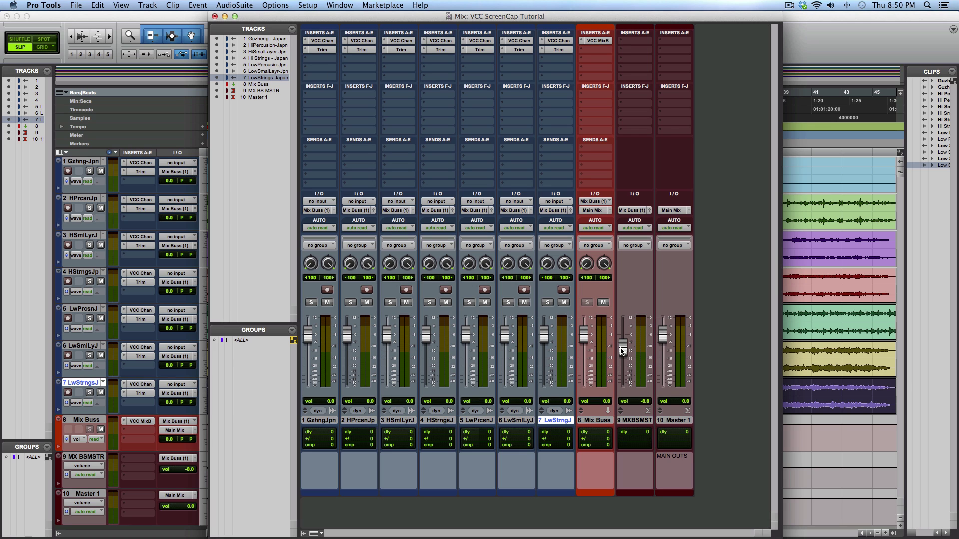
# Step: Reset the MX BSMSTR fader to 0.0 dB and open the Mix Buss track's Virtual Mixbuss plug-in clear of the faders
pyautogui.keyDown('alt'); pyautogui.click(623, 350); pyautogui.keyUp('alt')
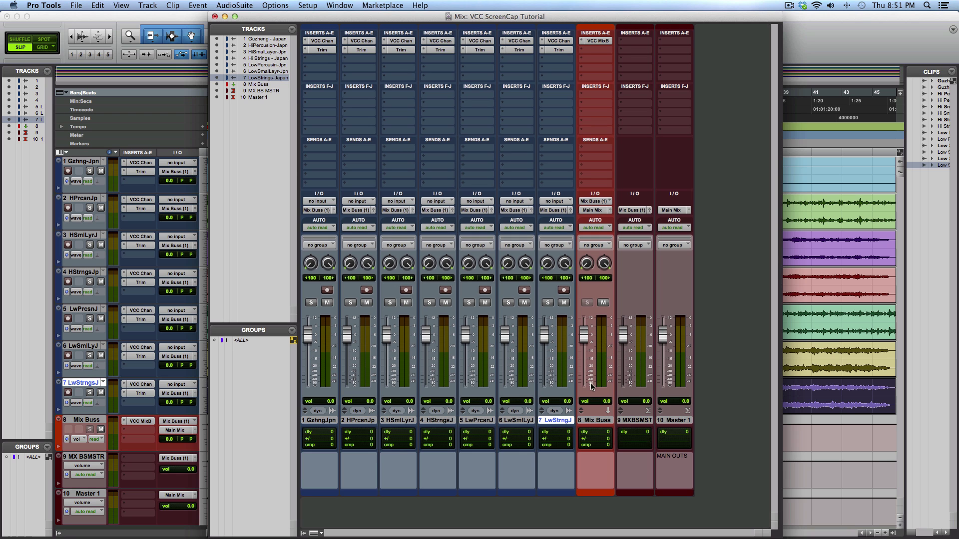
pyautogui.click(595, 41)
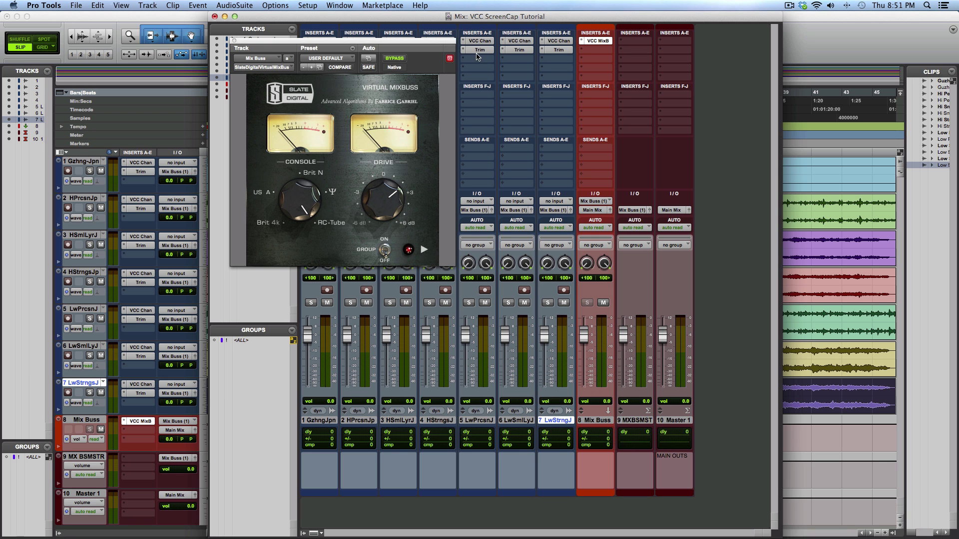
pyautogui.moveTo(426, 44); pyautogui.dragTo(539, 93)
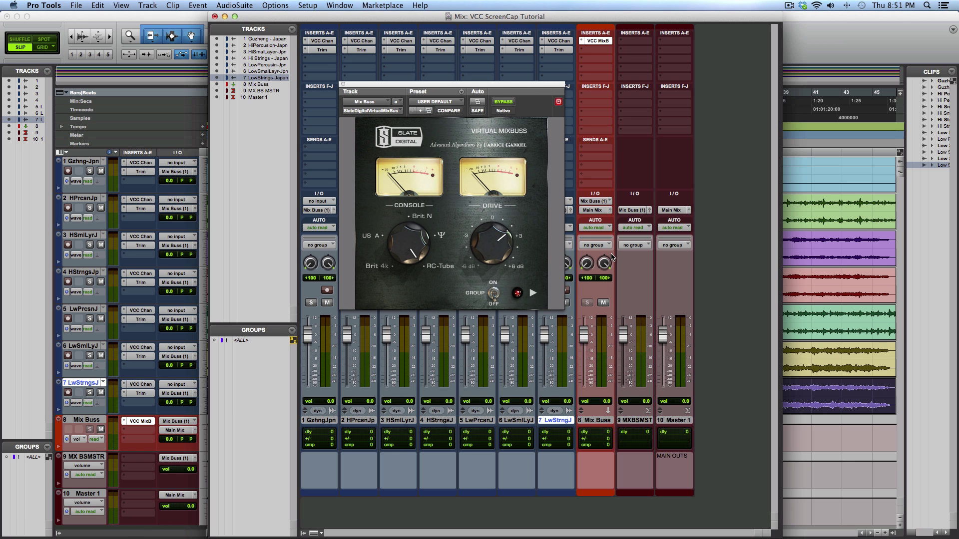
# Step: Raise the MX BSMSTR fader to +1.8 dB against the Virtual Mixbuss VU meters during playback, and close the plug-in
pyautogui.press('space')
pyautogui.moveTo(624, 339); pyautogui.dragTo(628, 320)
pyautogui.press('space')
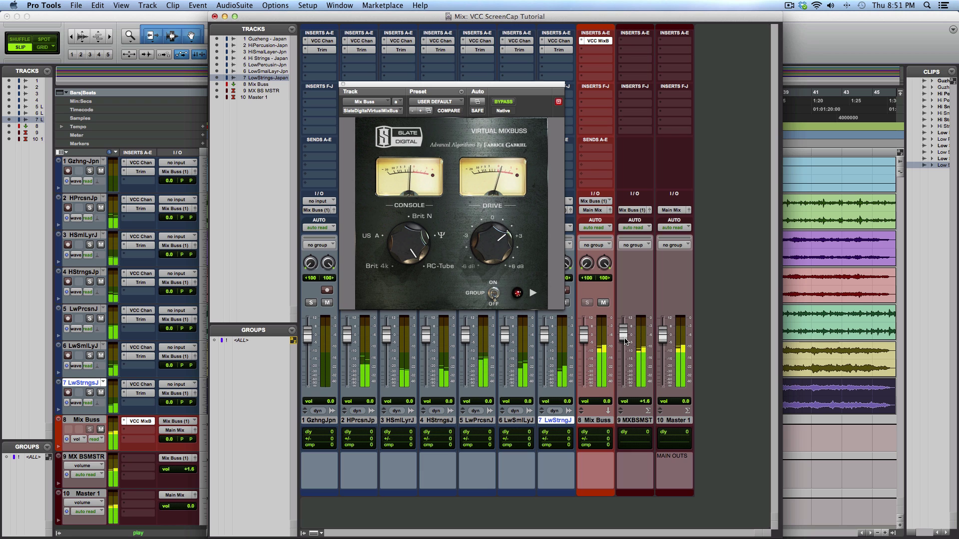
pyautogui.moveTo(626, 340); pyautogui.dragTo(626, 337)
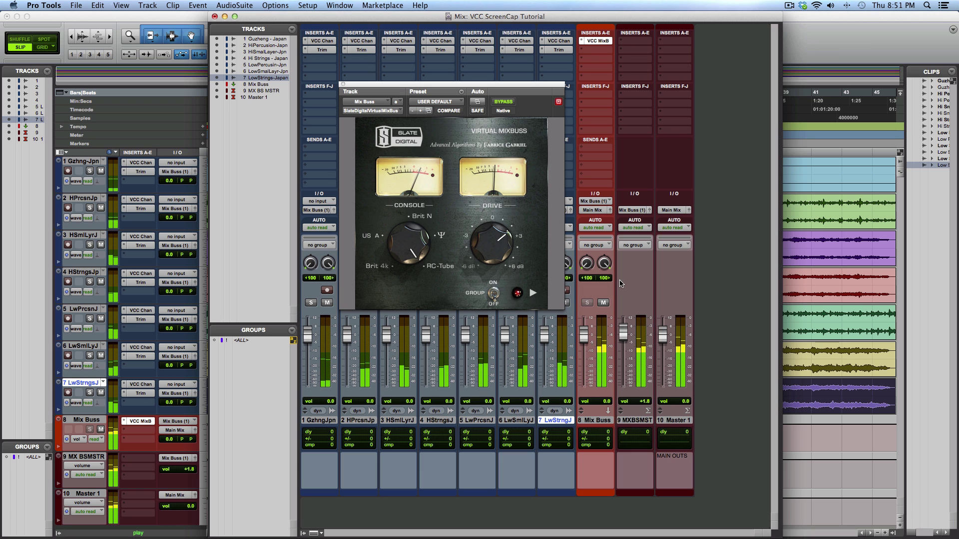
pyautogui.click(342, 85)
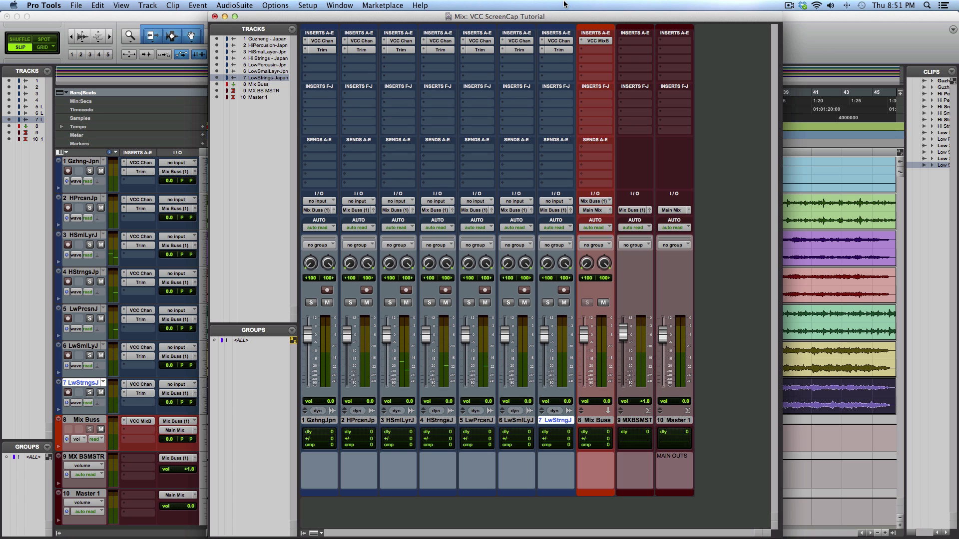
# Step: View the console, input and drive controls of the Guzheng track's Virtual Channel plug-in, and close it
pyautogui.moveTo(564, 20)
pyautogui.mouseDown()
pyautogui.moveTo(559, 35)
pyautogui.moveTo(559, 20)
pyautogui.mouseUp()
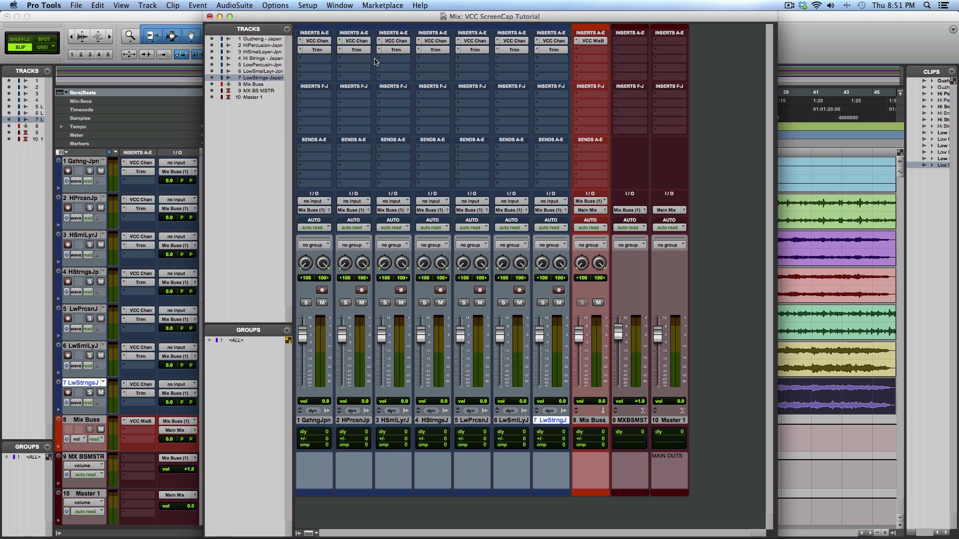
pyautogui.click(317, 41)
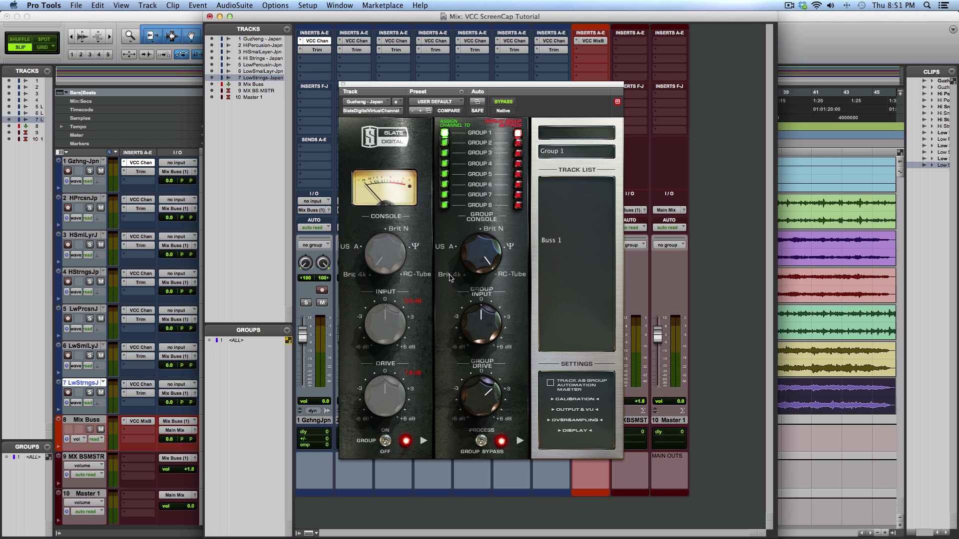
pyautogui.click(342, 84)
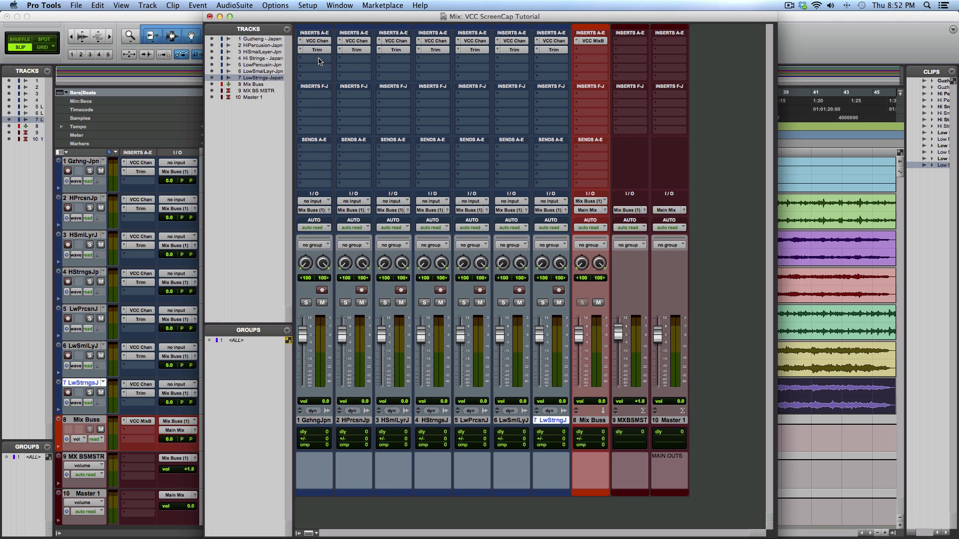
# Step: Select all seven audio tracks and examine the multichannel plug-ins available for the Guzheng track's third insert slot
pyautogui.click(316, 421)
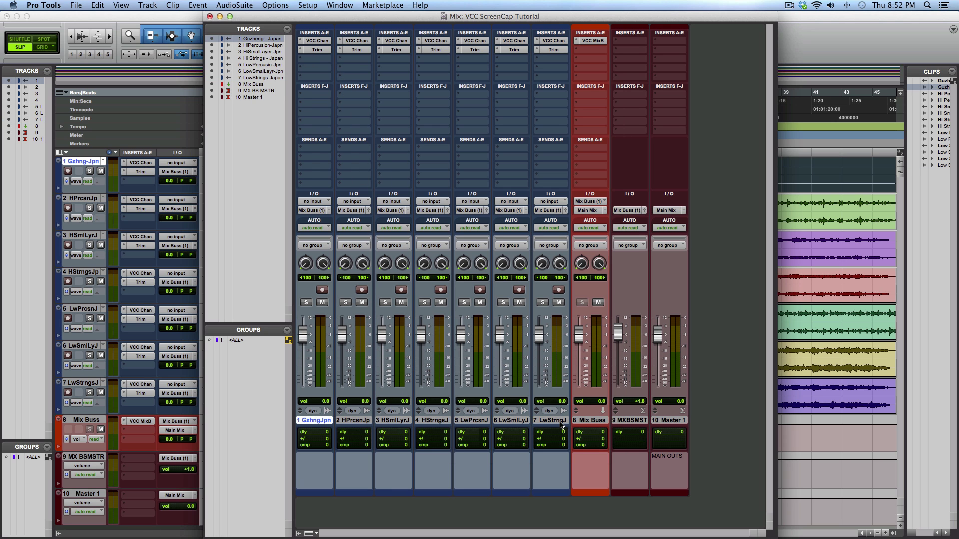
pyautogui.keyDown('shift'); pyautogui.click(560, 421); pyautogui.keyUp('shift')
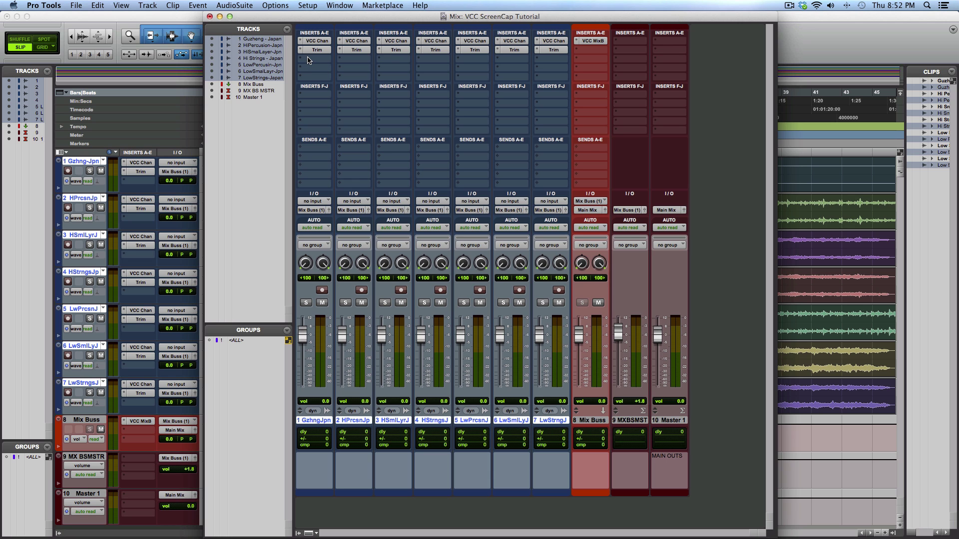
pyautogui.click(309, 61)
pyautogui.moveTo(331, 99)
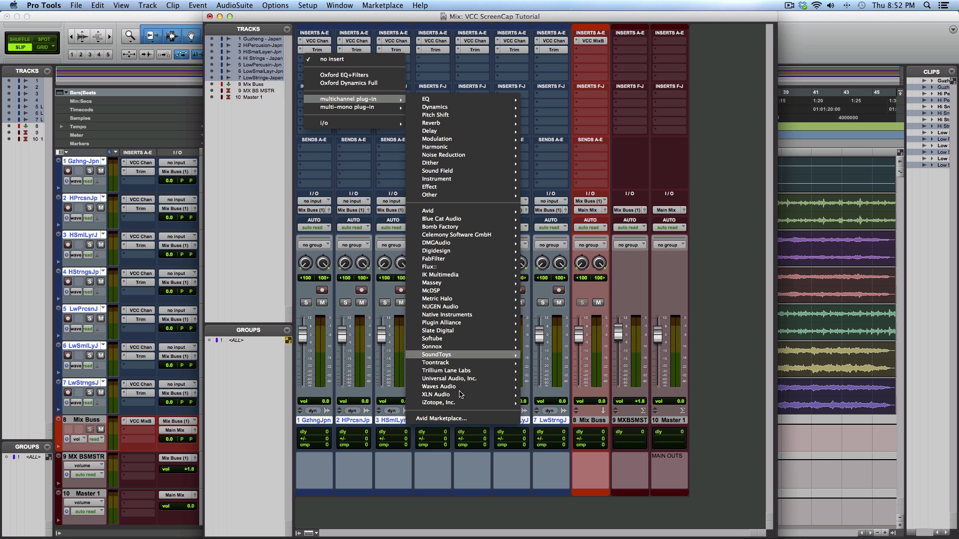
pyautogui.click(492, 513)
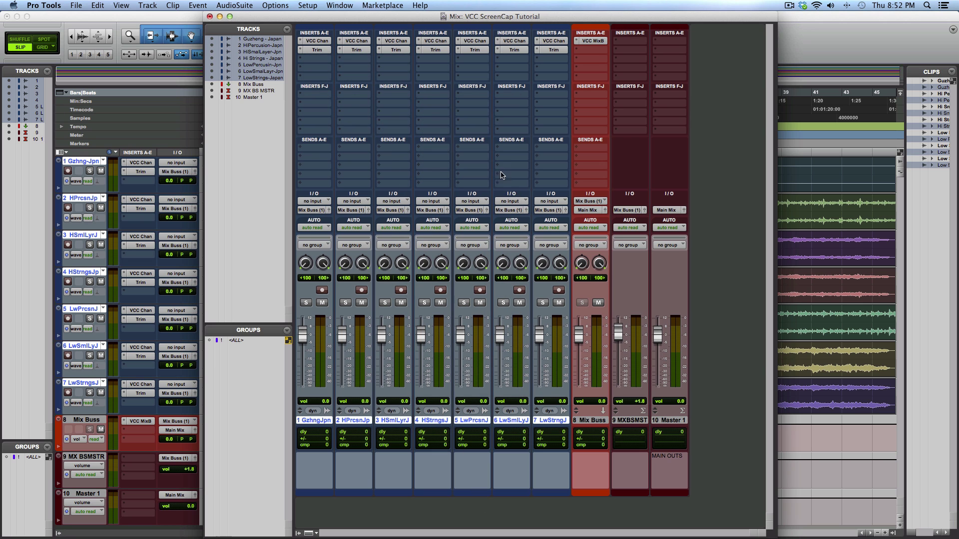
# Step: Examine the plug-in default options in the Low Small Layer track's Virtual Channel settings preferences, and close the plug-in and the Mix window
pyautogui.click(500, 41)
pyautogui.click(474, 77)
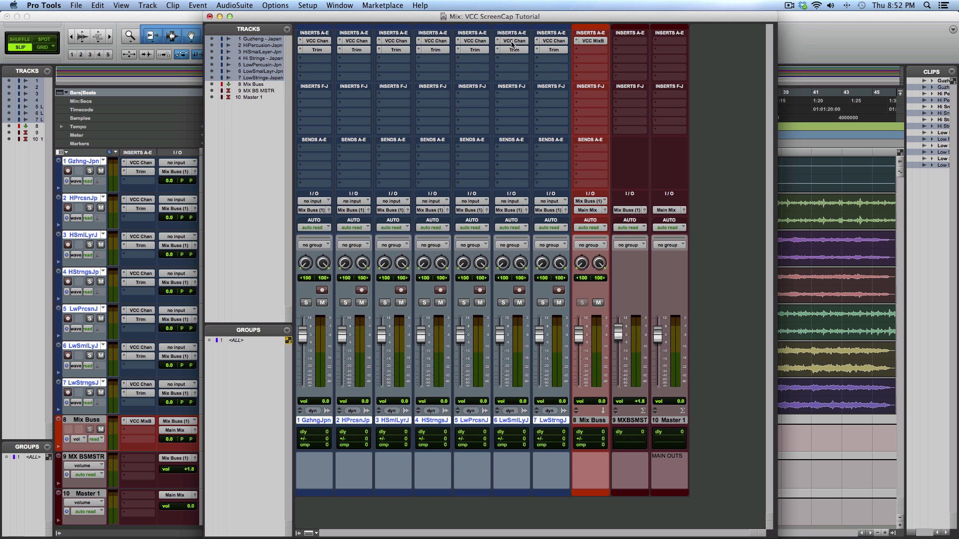
pyautogui.click(513, 41)
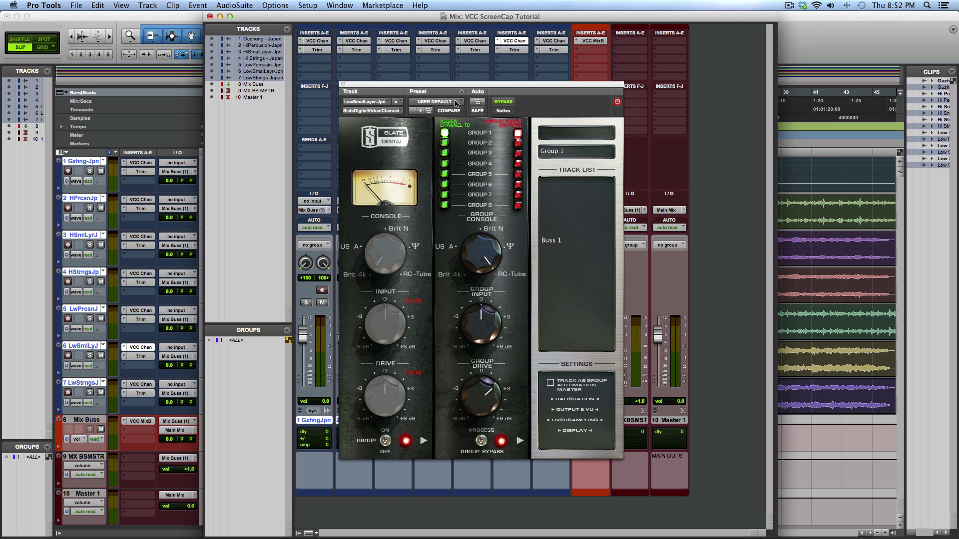
pyautogui.click(461, 94)
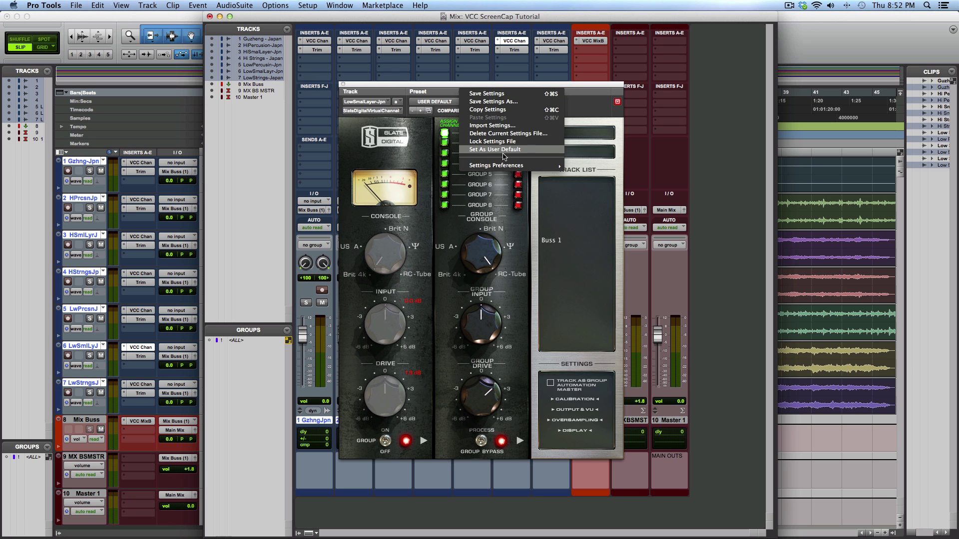
pyautogui.moveTo(499, 167)
pyautogui.moveTo(588, 169)
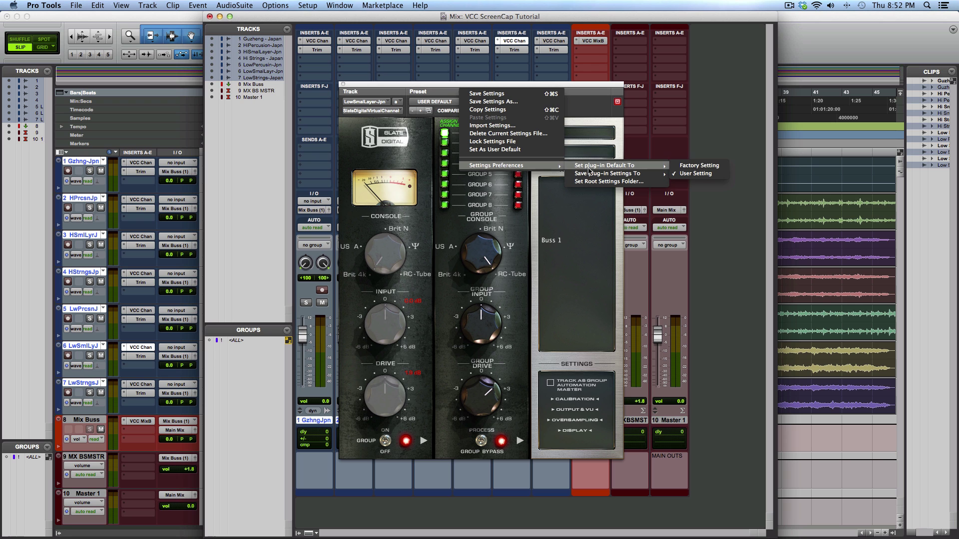
pyautogui.click(722, 216)
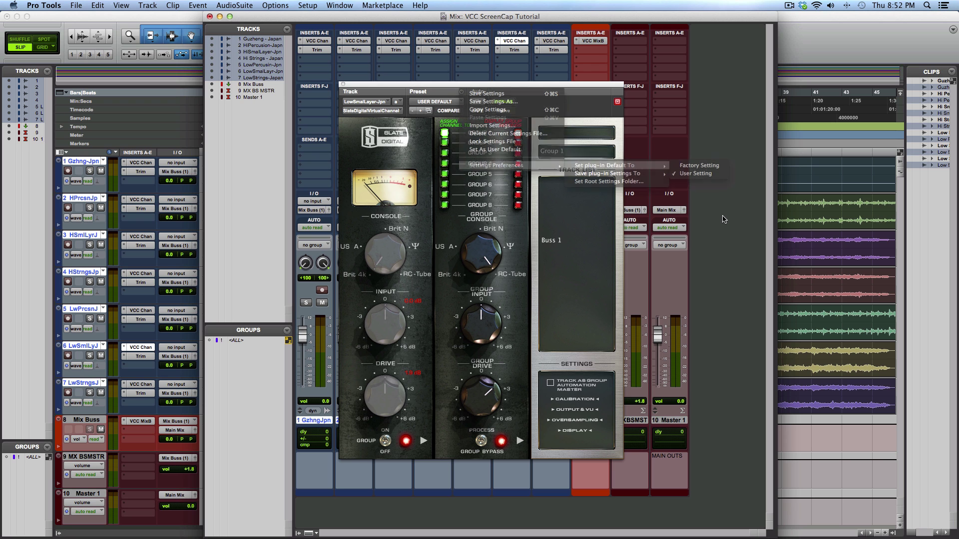
pyautogui.click(343, 85)
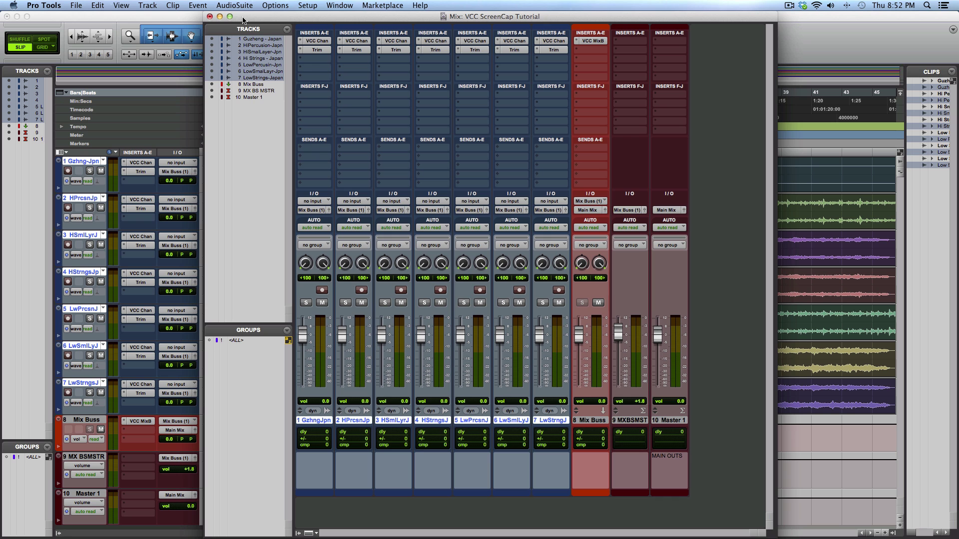
pyautogui.click(210, 17)
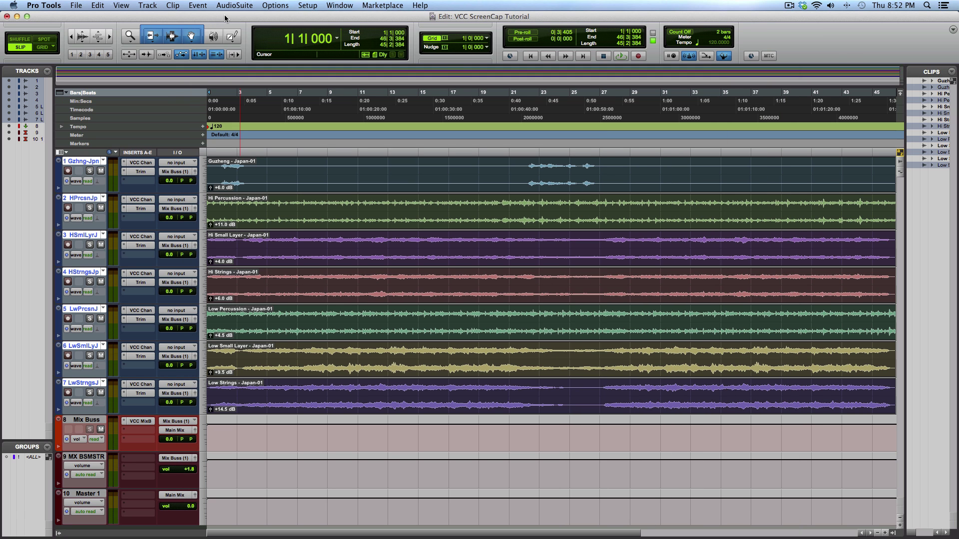